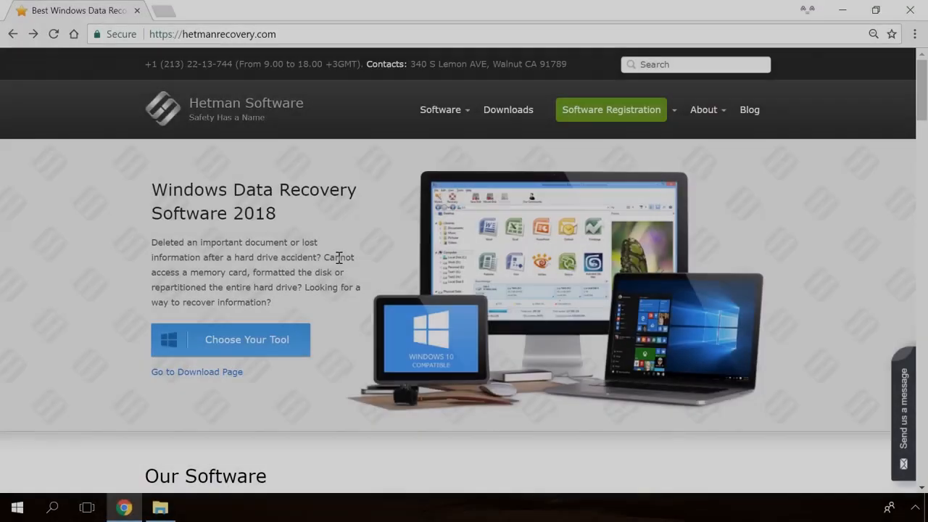
# - Open the Partition Recovery 2.8 page from the Our Software list and start its free download
pyautogui.scroll(-3, 338, 258)
pyautogui.scroll(-15, 338, 258)
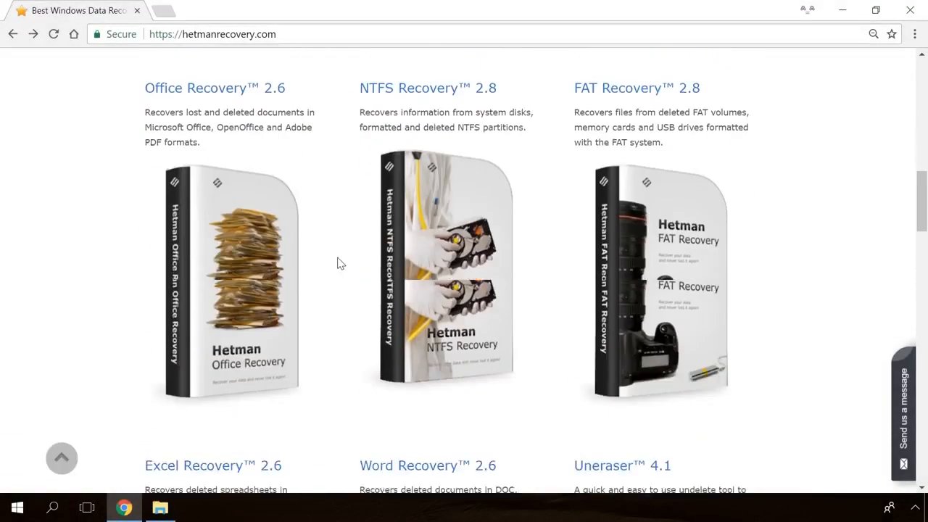
pyautogui.scroll(12, 338, 263)
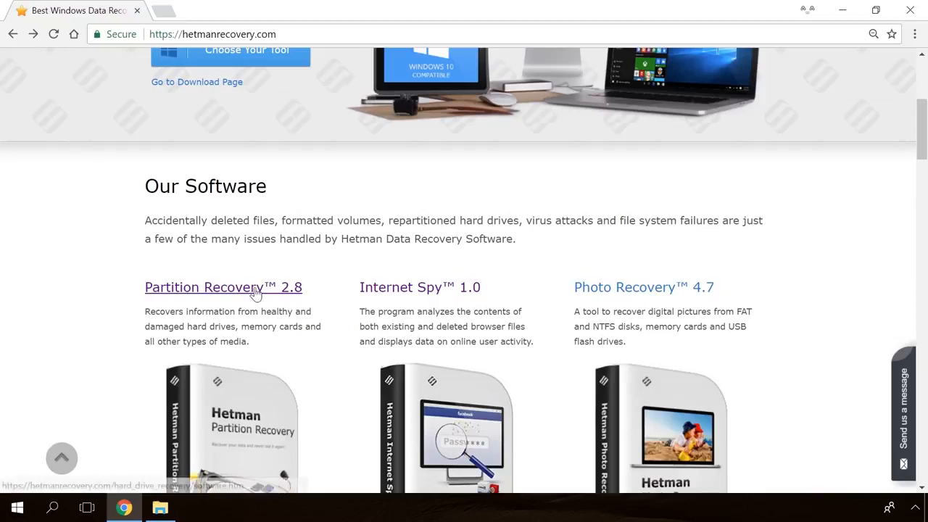
pyautogui.click(255, 288)
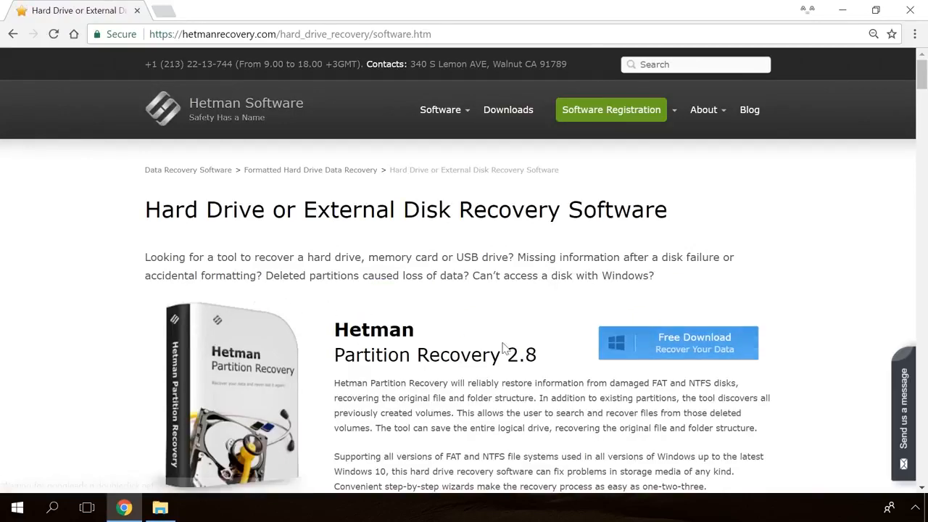
pyautogui.click(668, 341)
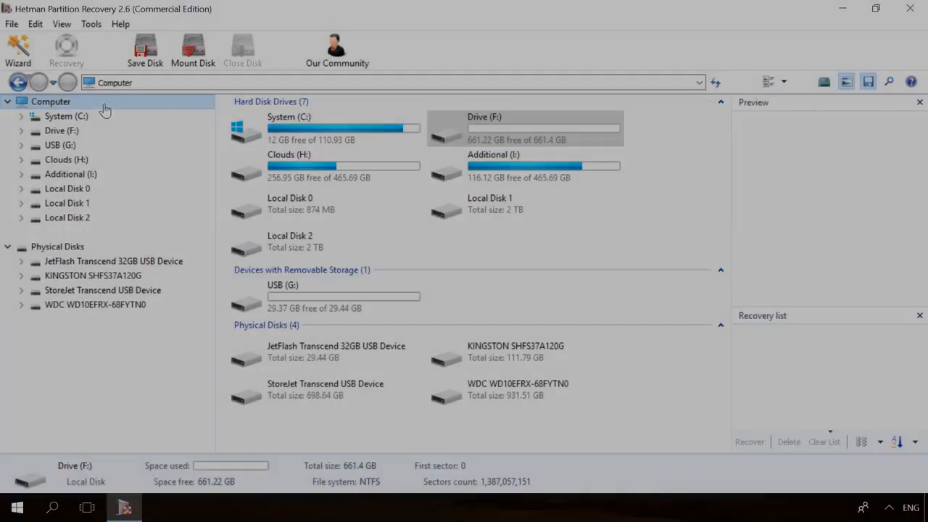
# - In Hetman Partition Recovery, analyze Drive (F:) with the File Recovery Wizard and finish the wizard
pyautogui.doubleClick(75, 133)
pyautogui.click(580, 394)
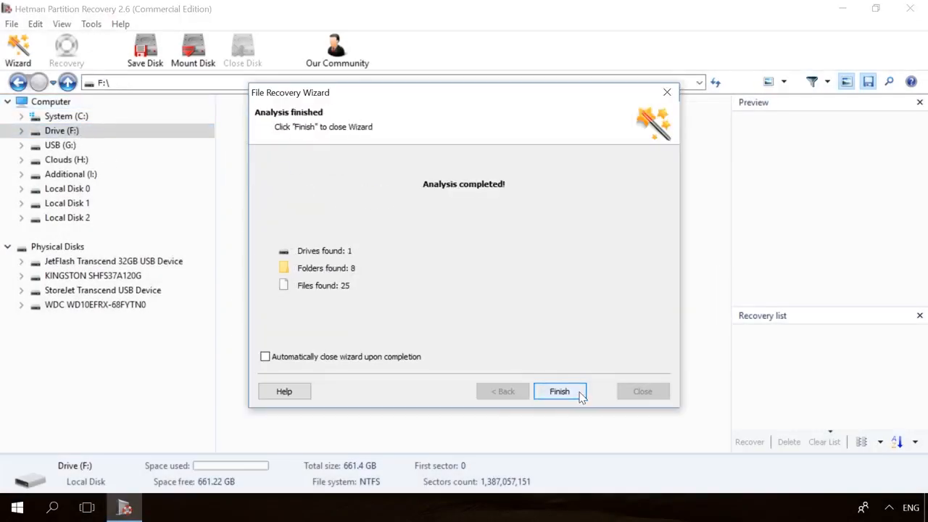
pyautogui.click(559, 391)
# - Preview the deleted files 19779_en_1.jpg and 856071704.mp4 on drive F: and start recovering the video
pyautogui.click(584, 132)
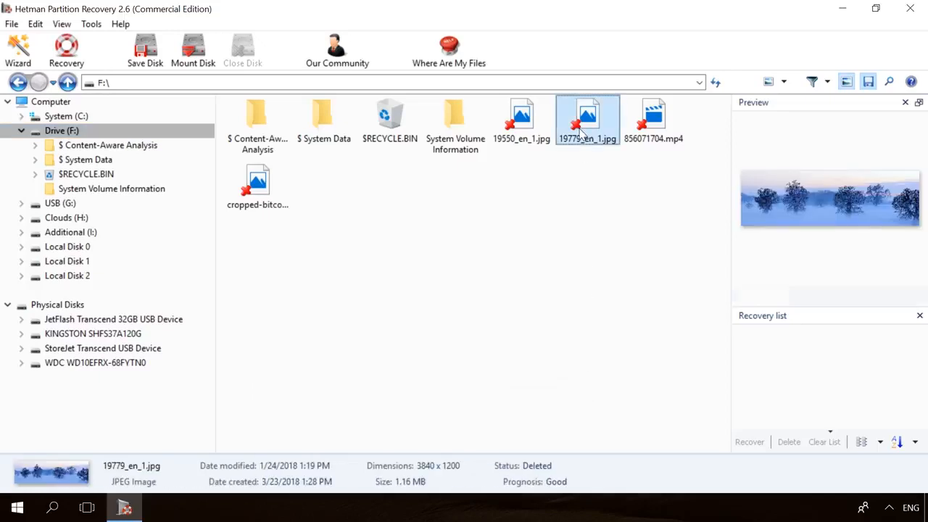
pyautogui.click(667, 118)
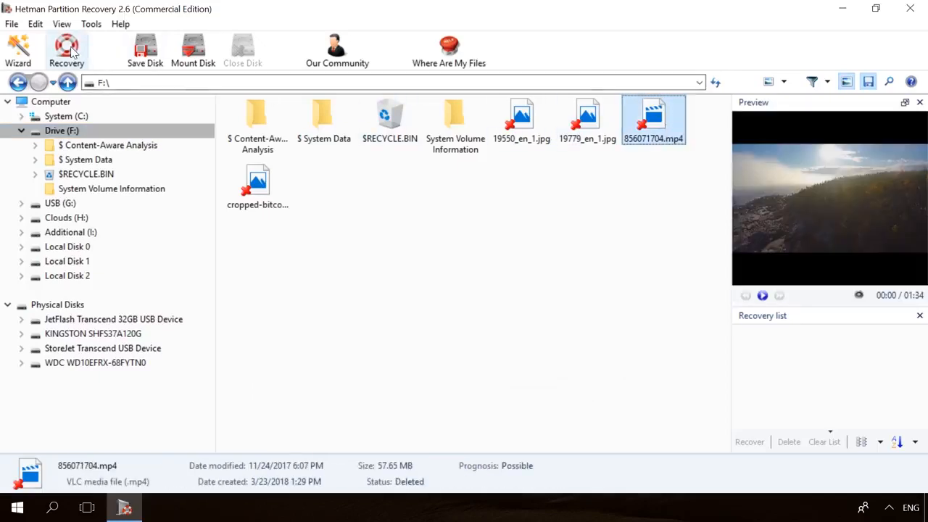
pyautogui.click(66, 51)
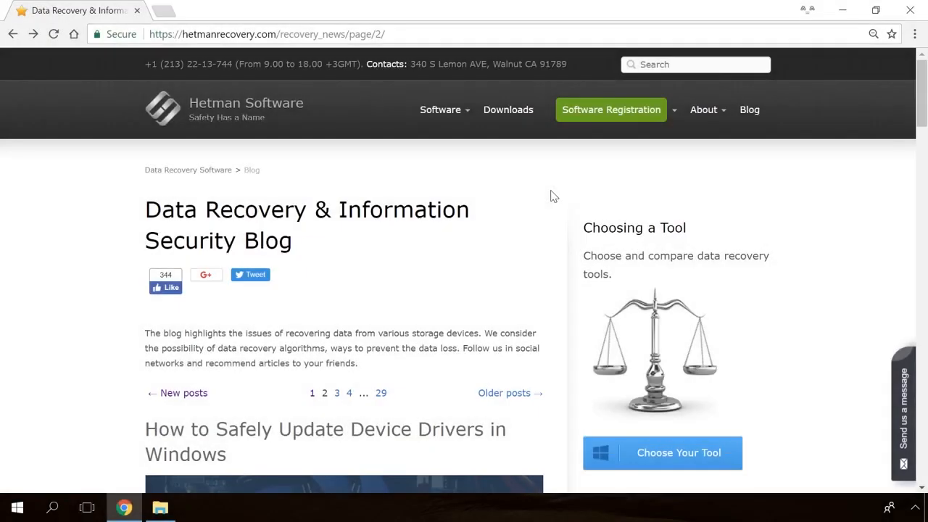
# - In Chrome, find the blog article on fixing the error "Windows Detected a Hard Disk Problem" and look through its solutions
pyautogui.scroll(-20, 551, 196)
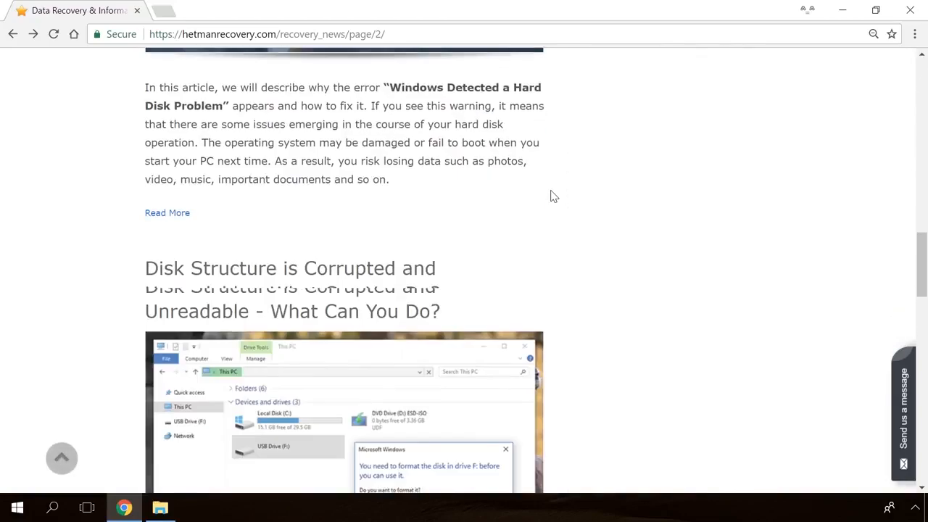
pyautogui.scroll(-8, 550, 196)
pyautogui.scroll(7, 550, 196)
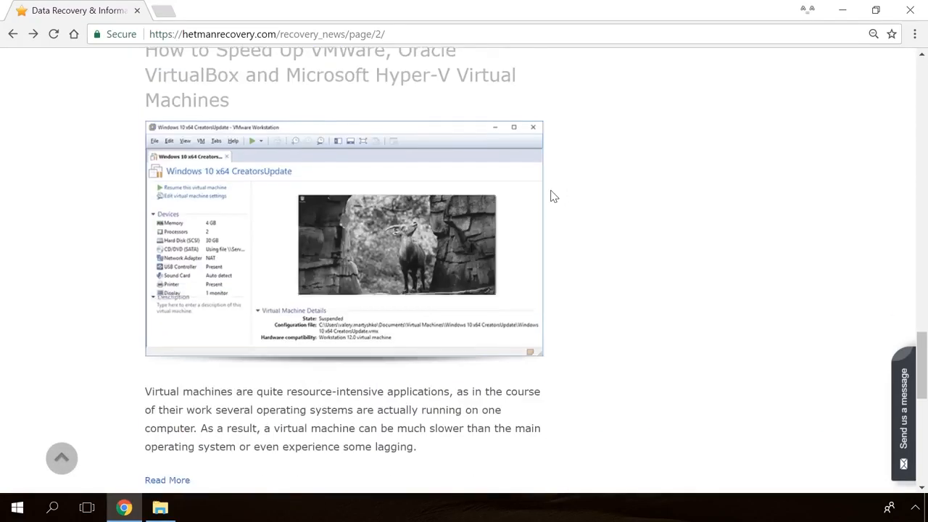
pyautogui.scroll(11, 551, 195)
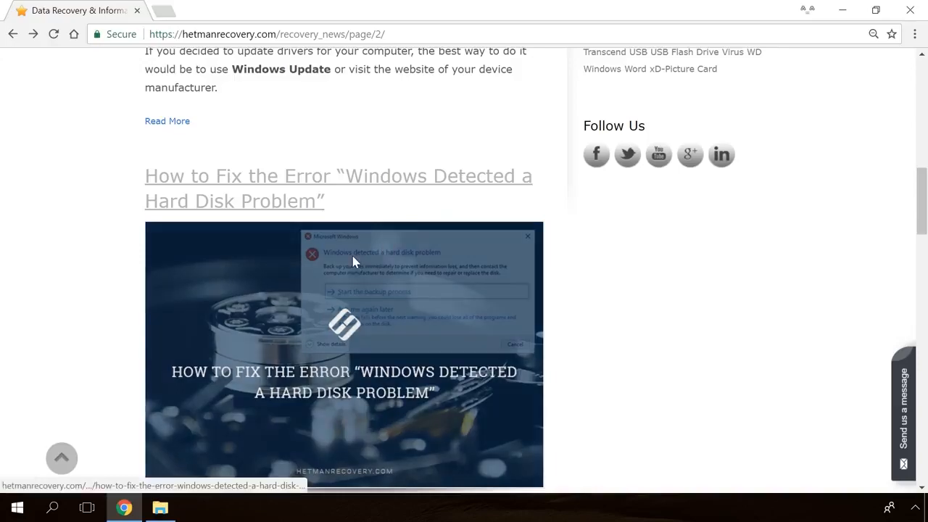
pyautogui.click(355, 261)
pyautogui.scroll(-14, 556, 312)
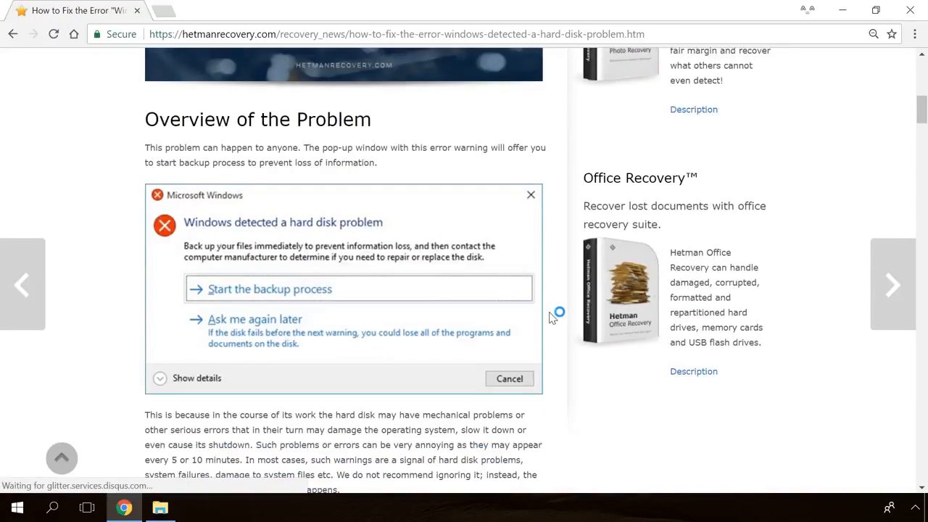
pyautogui.scroll(-15, 551, 315)
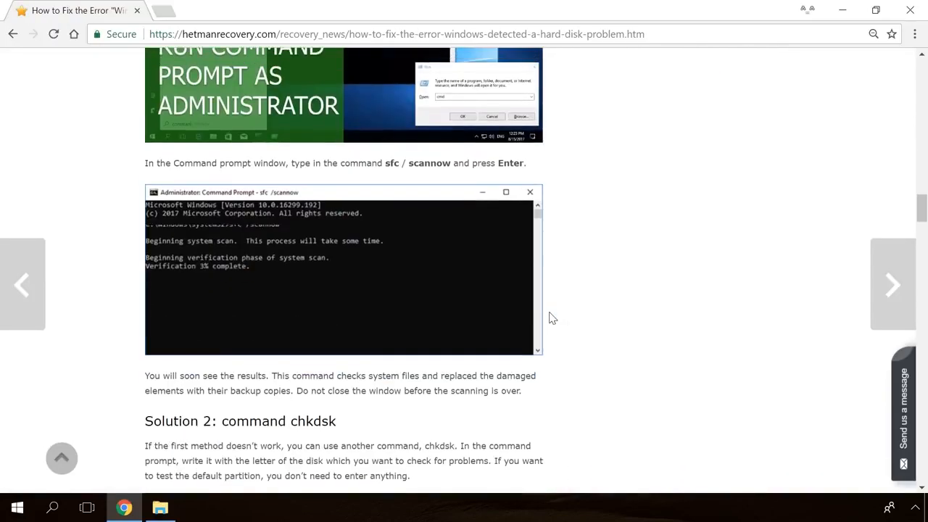
pyautogui.scroll(3, 551, 314)
# - Open the site's message form and enter "Hello" as the message
pyautogui.click(909, 391)
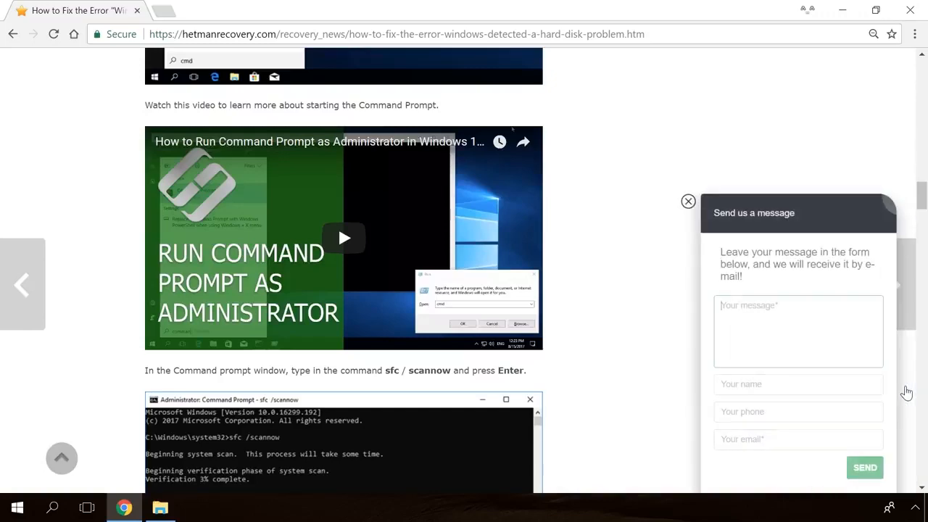
pyautogui.write('Hello')
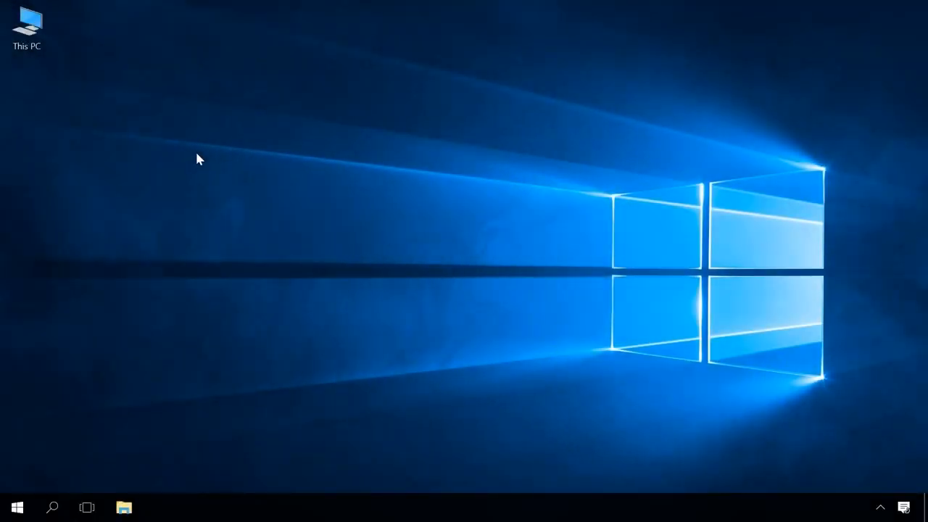
# - Open Computer Management for This PC, from the desktop and from File Explorer, and show Disk Management
pyautogui.rightClick(34, 27)
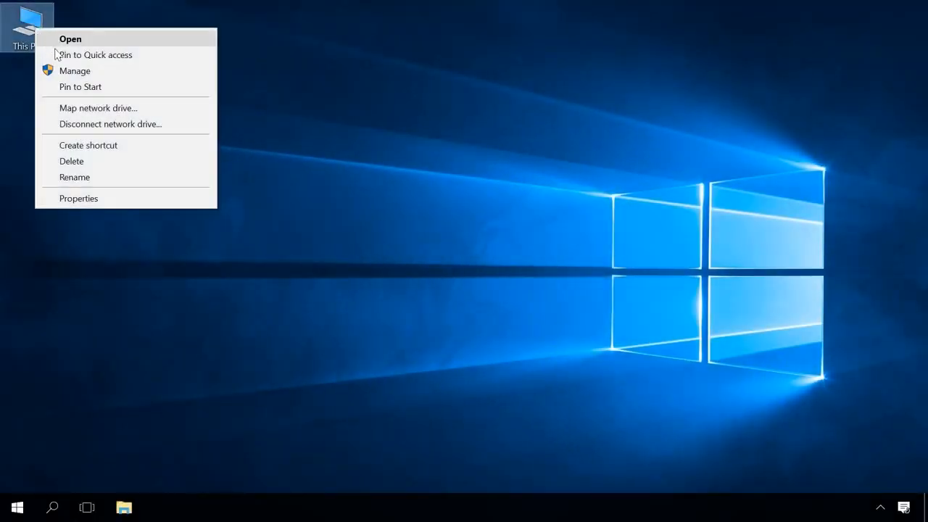
pyautogui.click(76, 71)
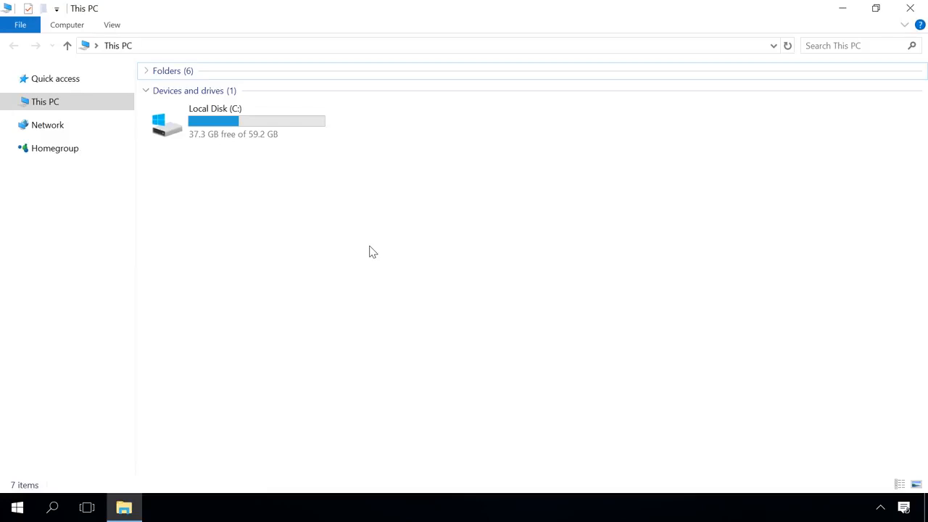
pyautogui.click(80, 27)
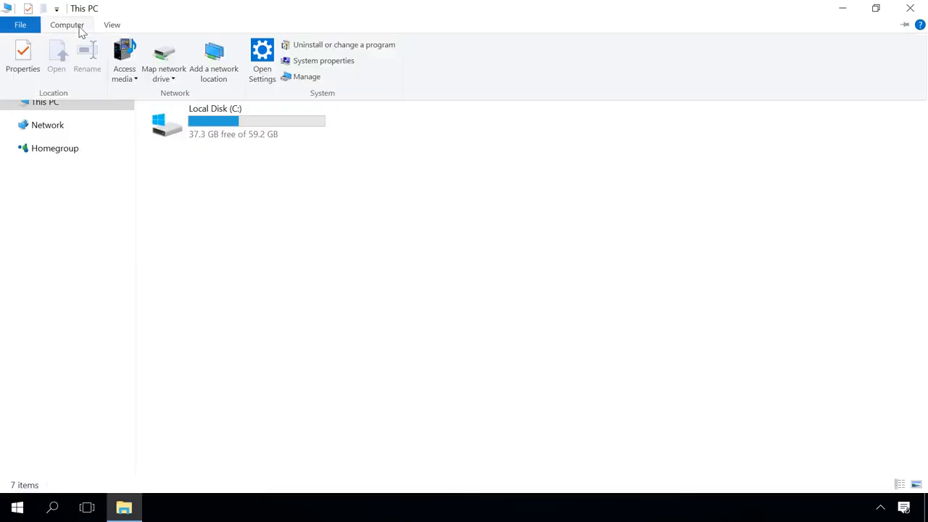
pyautogui.click(303, 77)
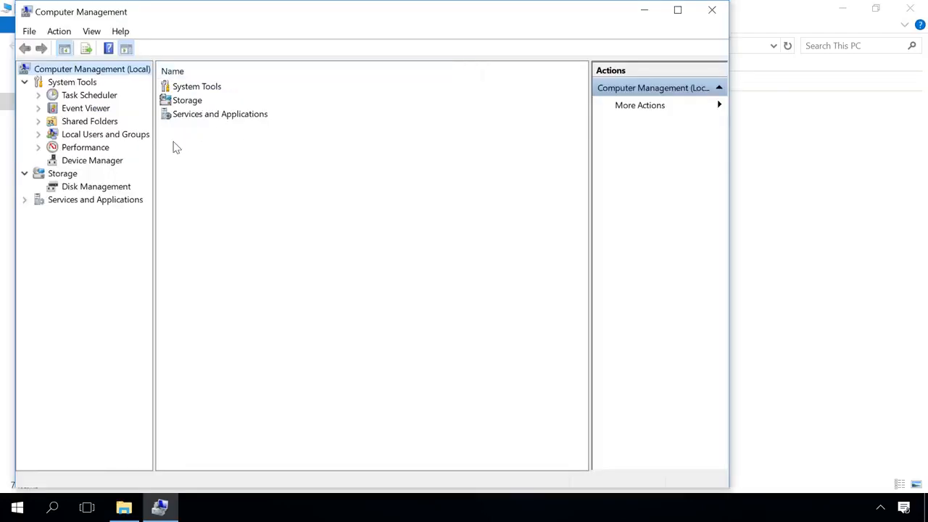
pyautogui.click(114, 190)
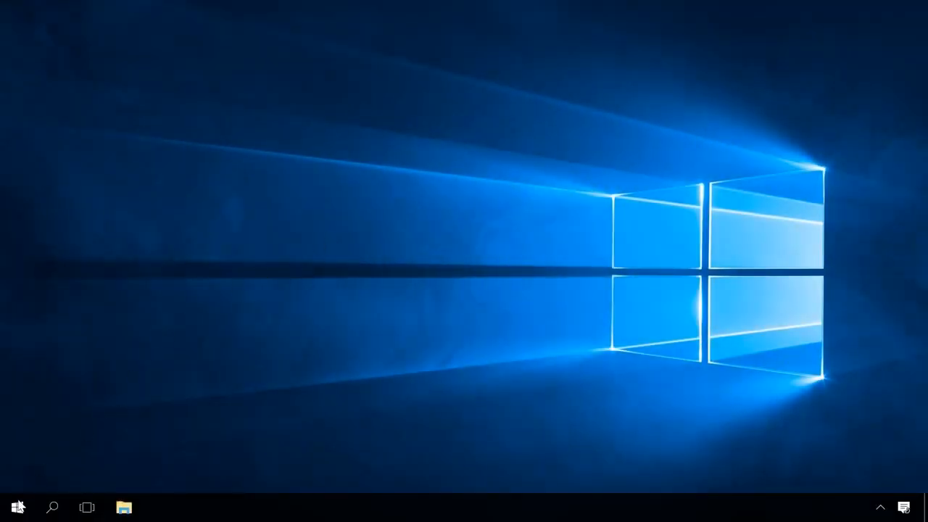
# - Open Disk Management directly, begin shrinking volume C: and try 40000 MB as the amount of space to shrink
pyautogui.rightClick(17, 506)
pyautogui.click(82, 221)
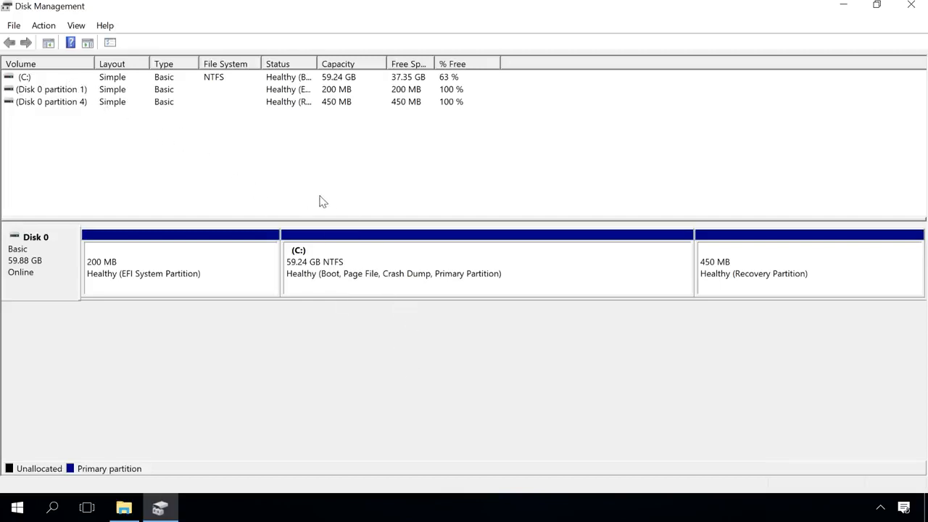
pyautogui.click(442, 259)
pyautogui.rightClick(442, 260)
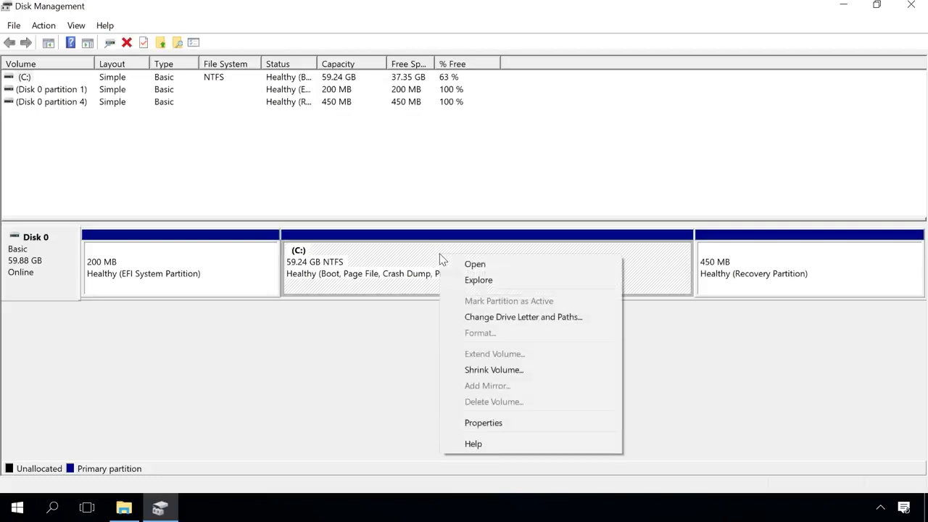
pyautogui.click(493, 371)
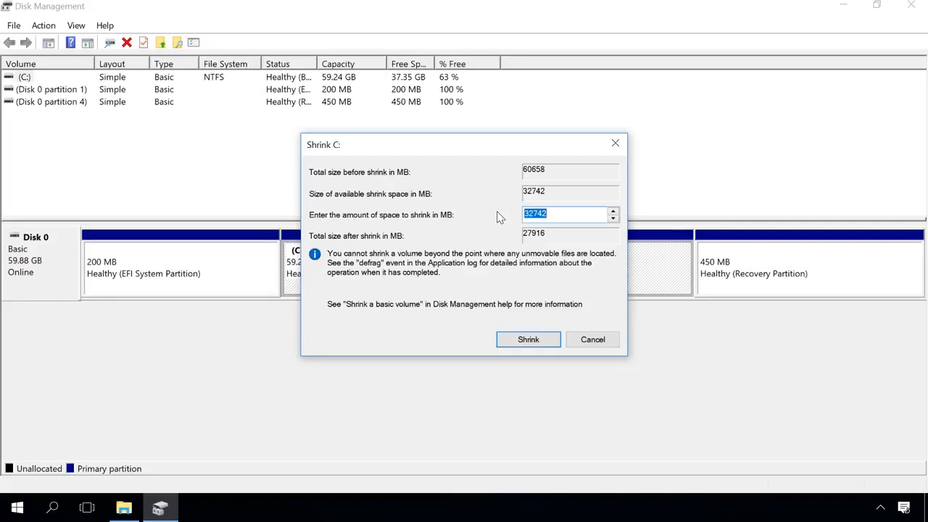
pyautogui.write('40000')
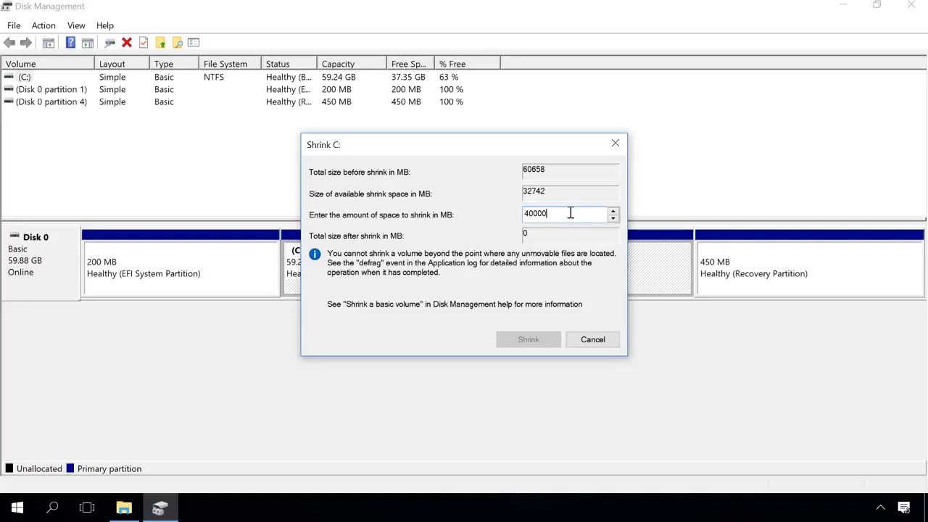
# - Set the amount of space to shrink to 2000 MB and shrink volume C:
pyautogui.moveTo(570, 213); pyautogui.dragTo(427, 202)
pyautogui.write('2000')
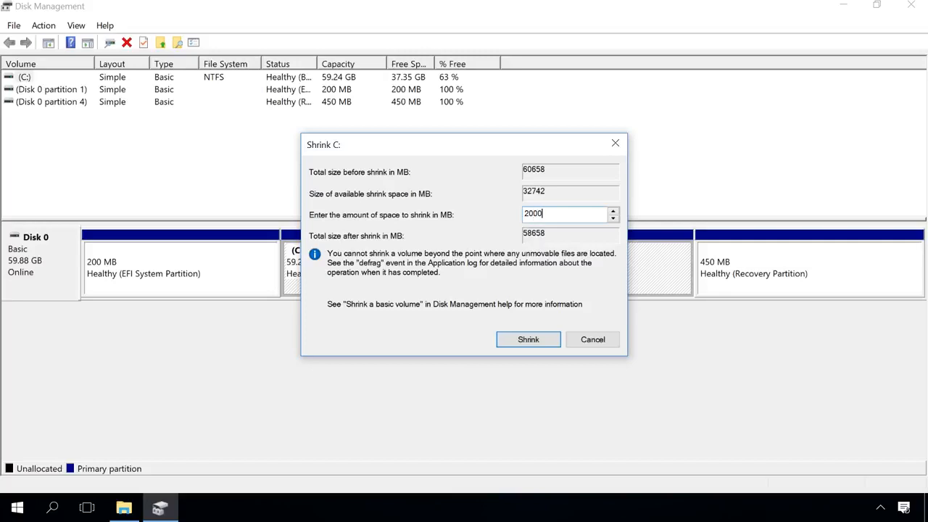
pyautogui.click(519, 341)
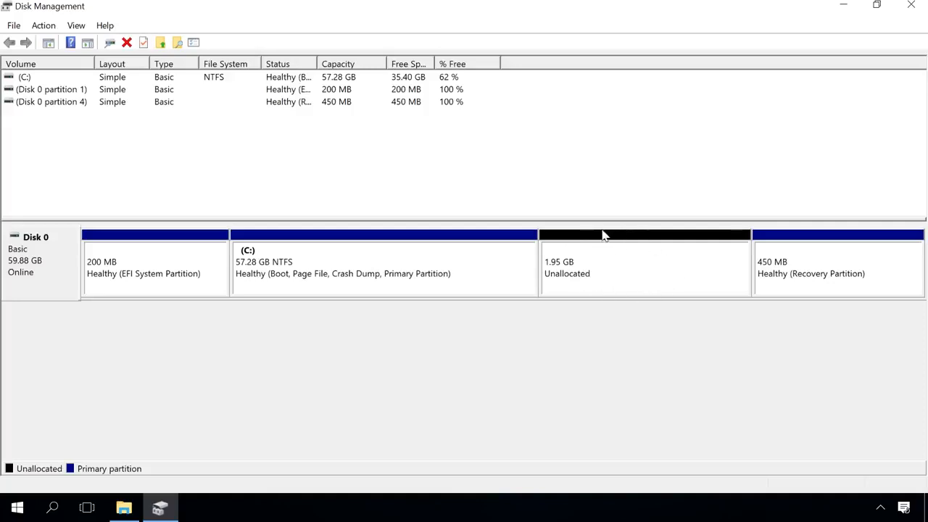
# - Create a 1999 MB simple volume in the unallocated space with drive letter D, quick-formatted as NTFS and labelled New Volume
pyautogui.click(622, 268)
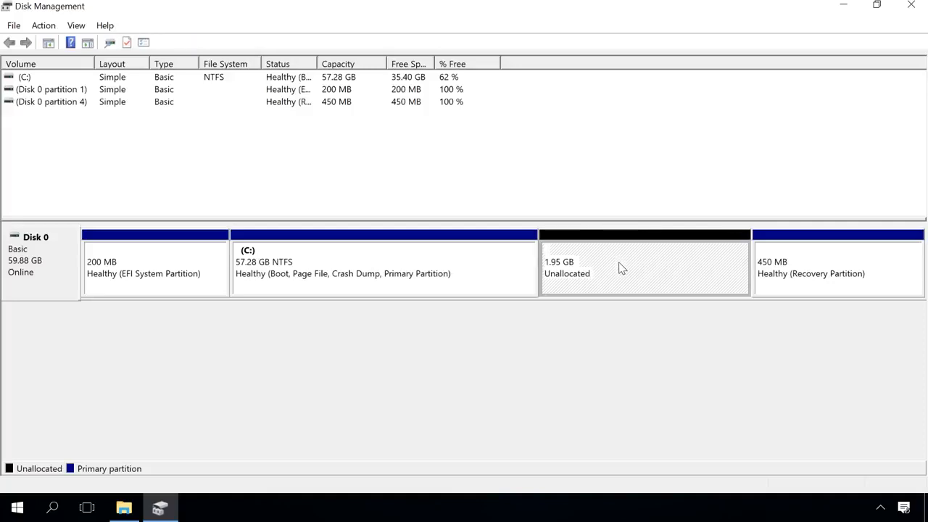
pyautogui.rightClick(621, 268)
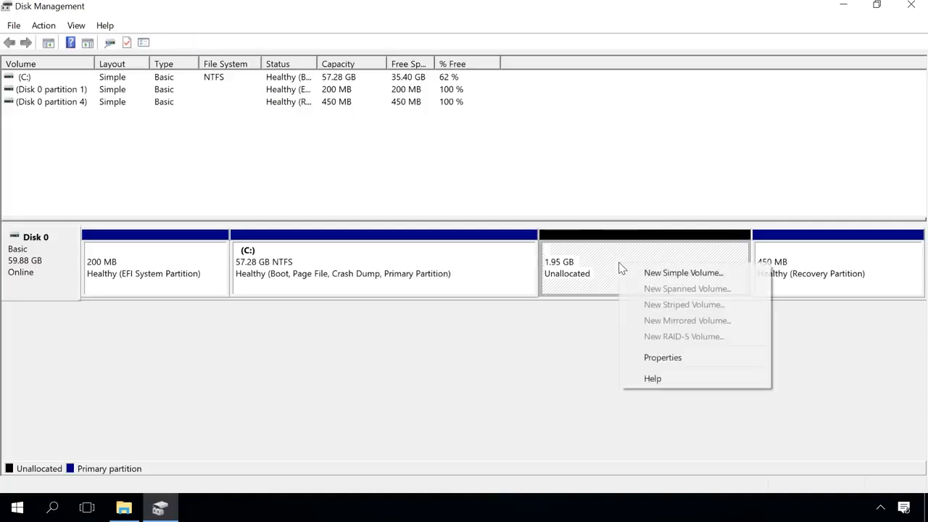
pyautogui.click(672, 274)
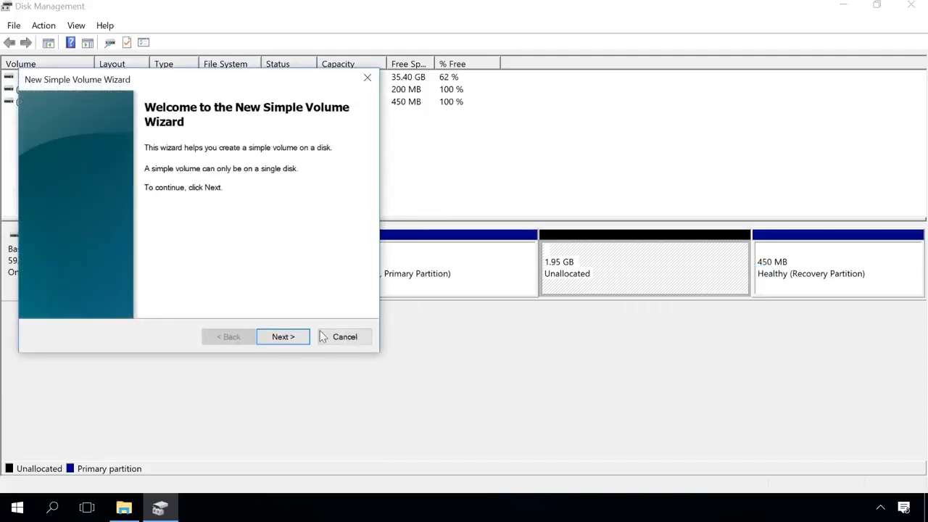
pyautogui.click(288, 341)
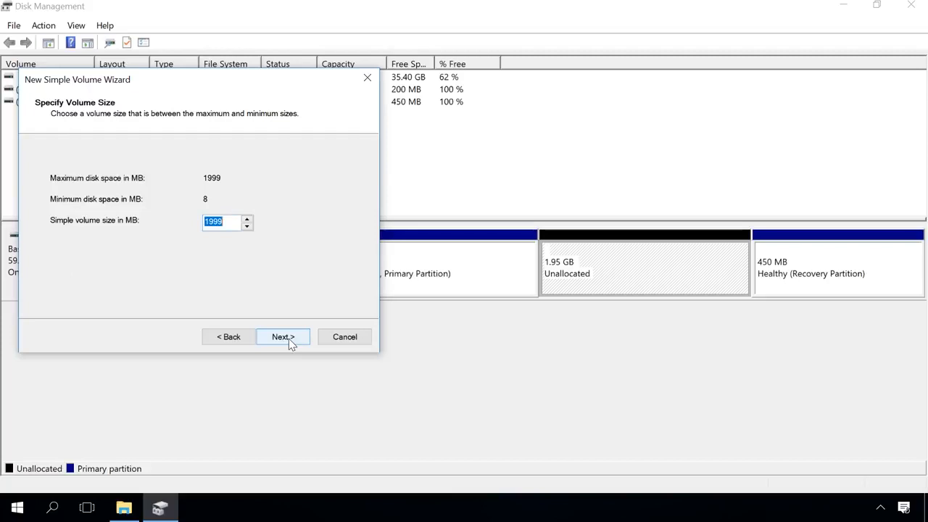
pyautogui.click(288, 339)
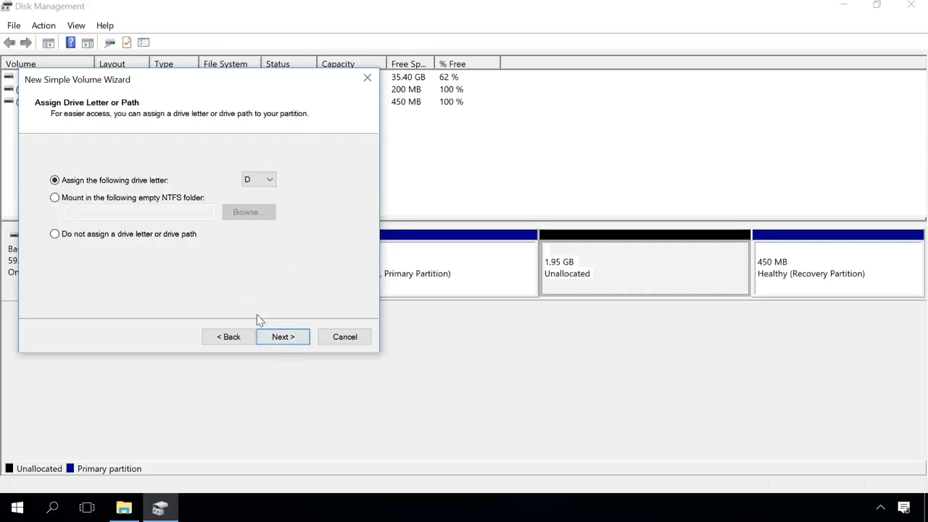
pyautogui.click(284, 339)
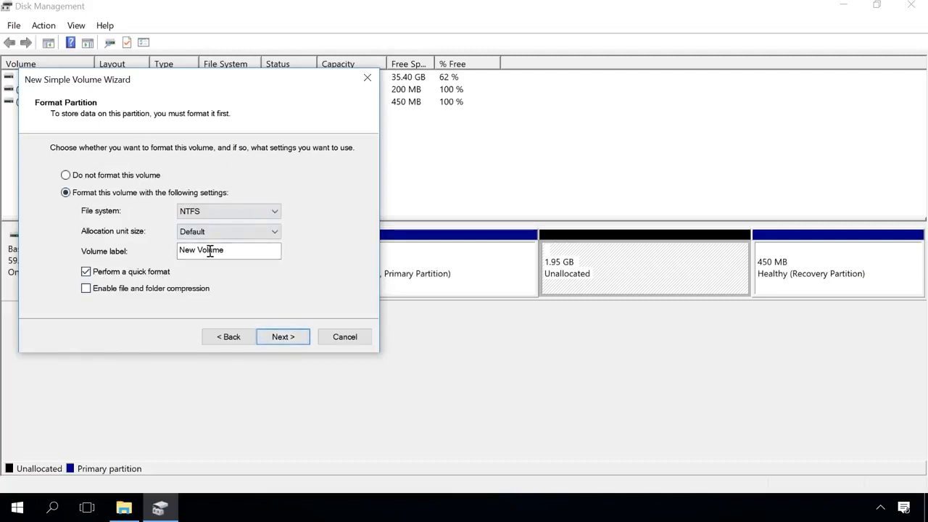
pyautogui.click(270, 338)
pyautogui.click(282, 337)
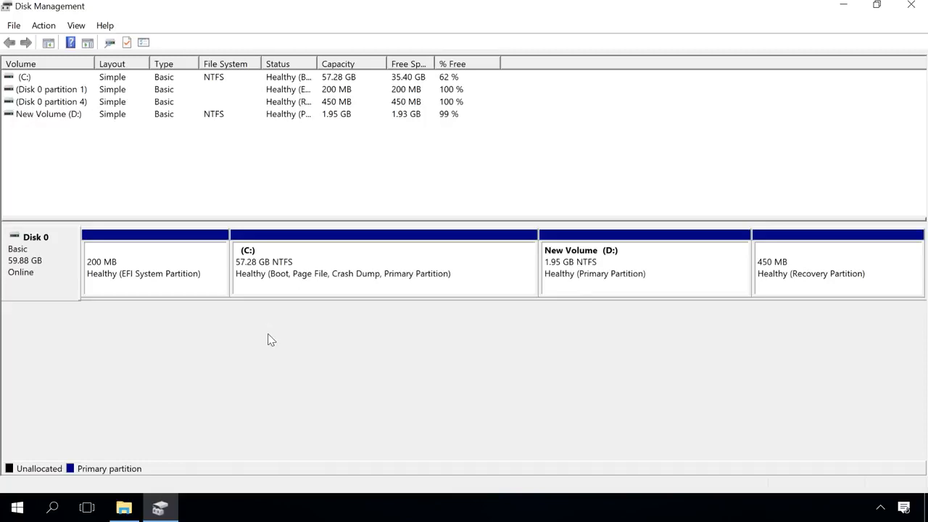
# - Switch to This PC in File Explorer and check the new volume D: among the drives
pyautogui.click(128, 507)
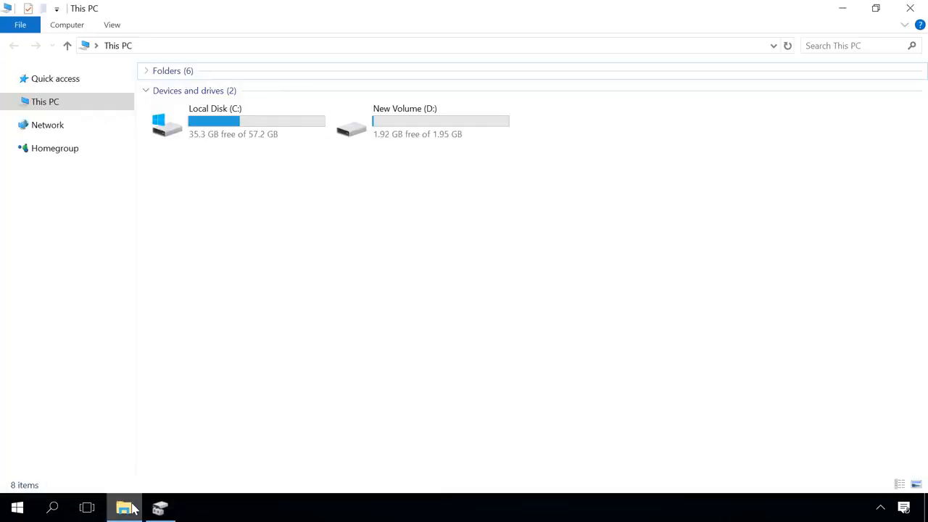
pyautogui.click(380, 126)
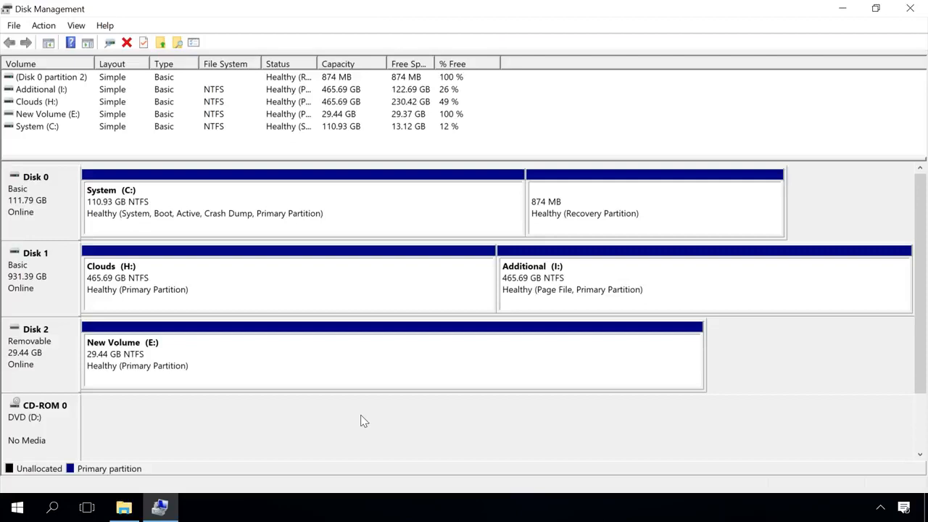
# - Shrink removable volume E: on Disk 2 by 3000 MB
pyautogui.click(338, 343)
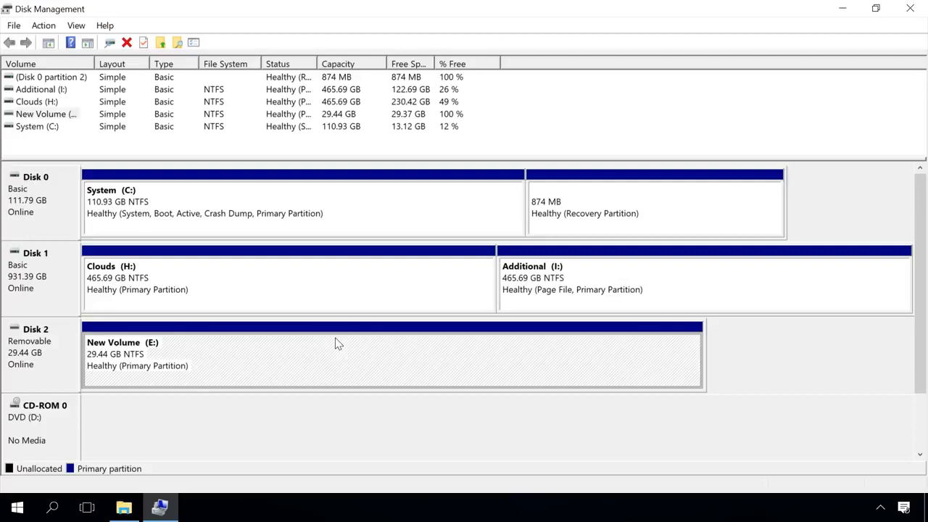
pyautogui.rightClick(338, 344)
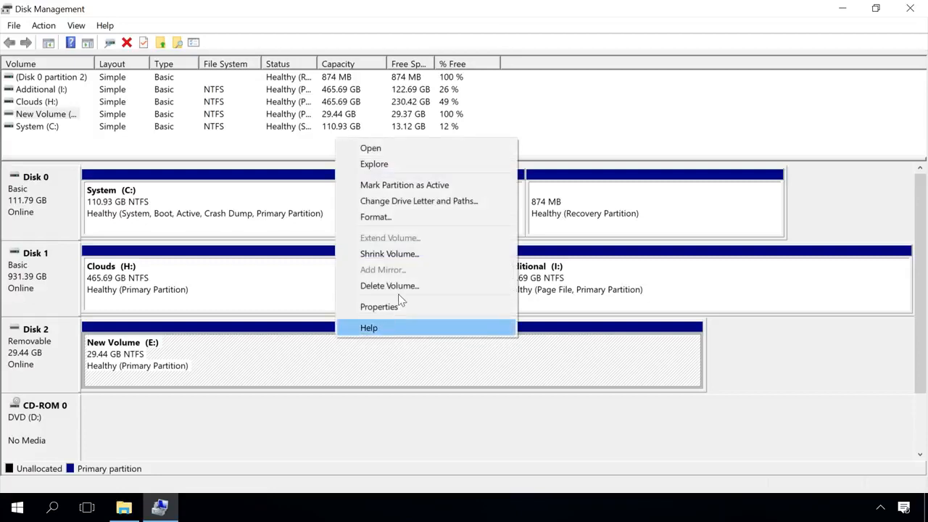
pyautogui.click(401, 259)
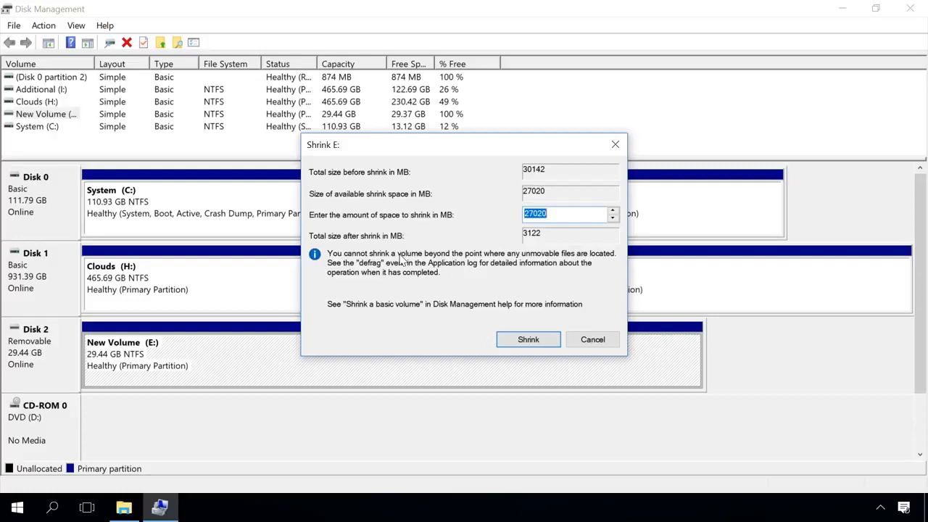
pyautogui.write('3000')
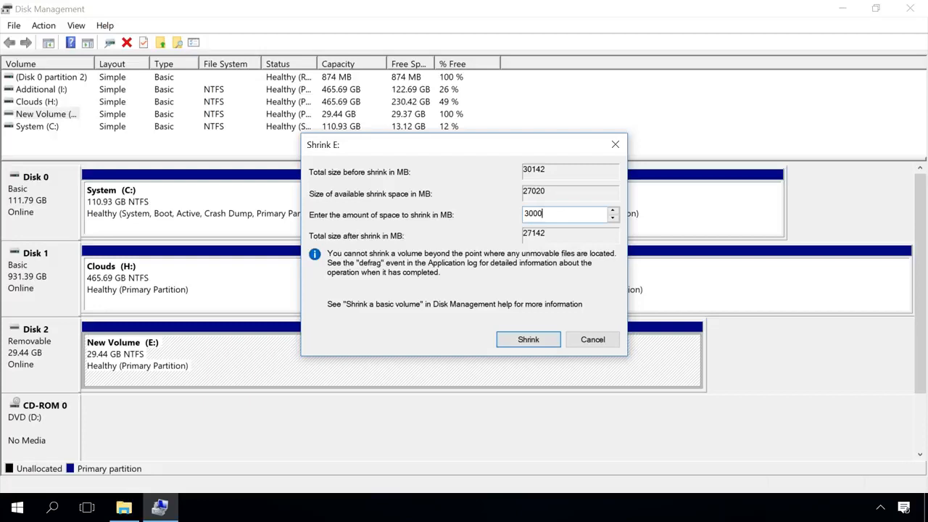
pyautogui.click(546, 342)
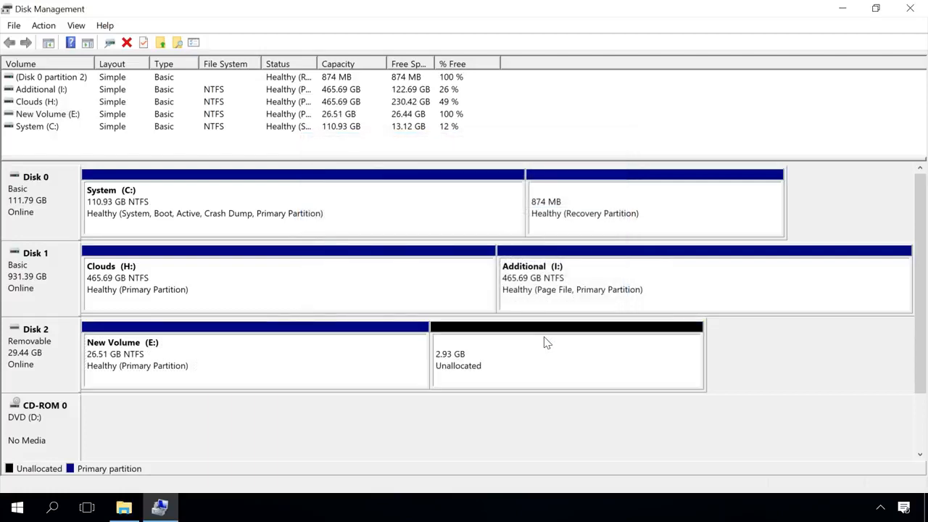
# - Create a 3000 MB simple volume in Disk 2's unallocated space with drive letter F, quick-formatted as NTFS and labelled New Volume
pyautogui.click(546, 341)
pyautogui.rightClick(546, 342)
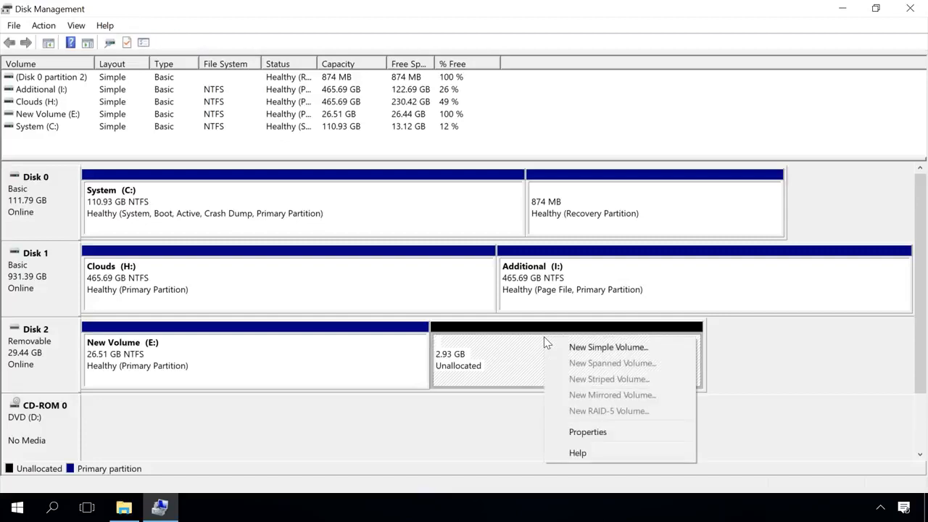
pyautogui.click(591, 348)
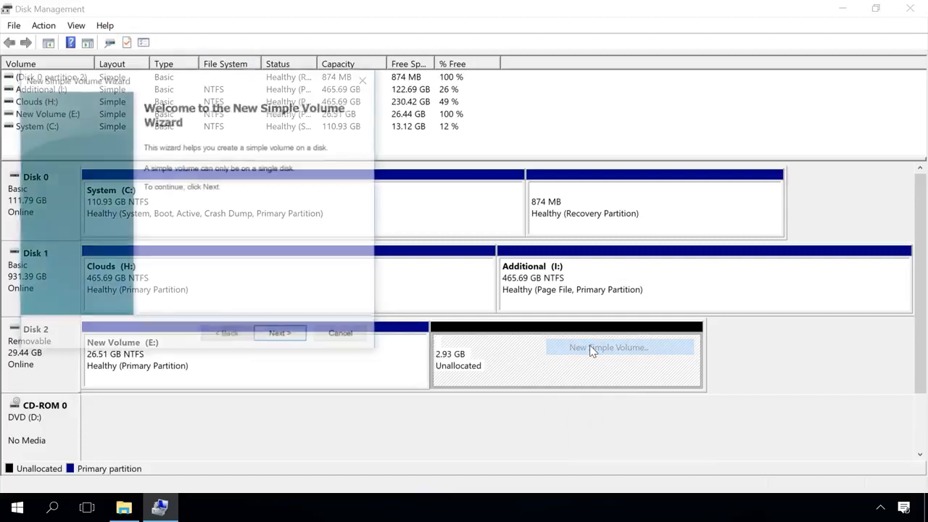
pyautogui.click(275, 341)
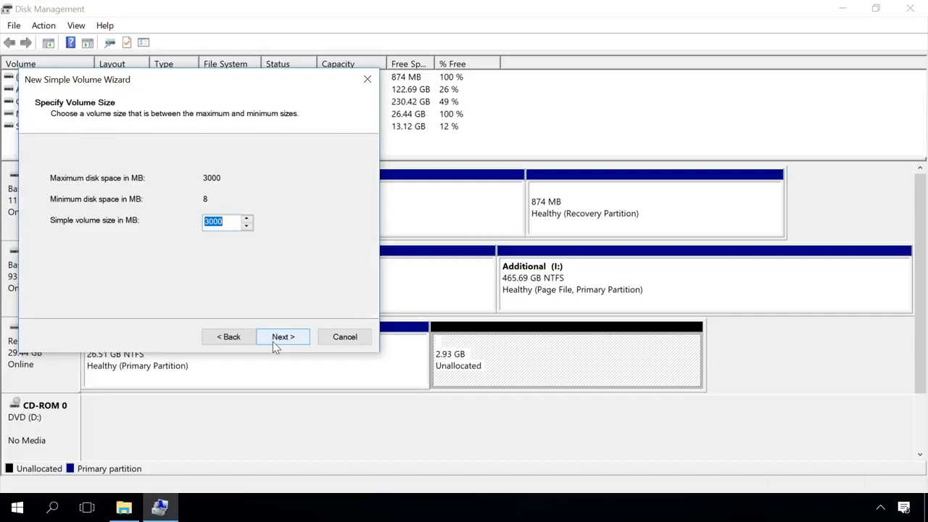
pyautogui.click(276, 341)
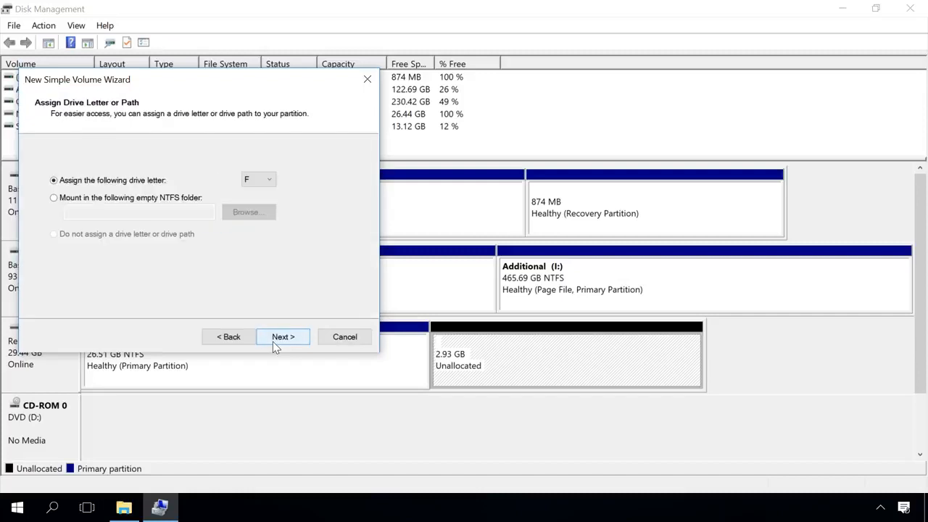
pyautogui.click(275, 338)
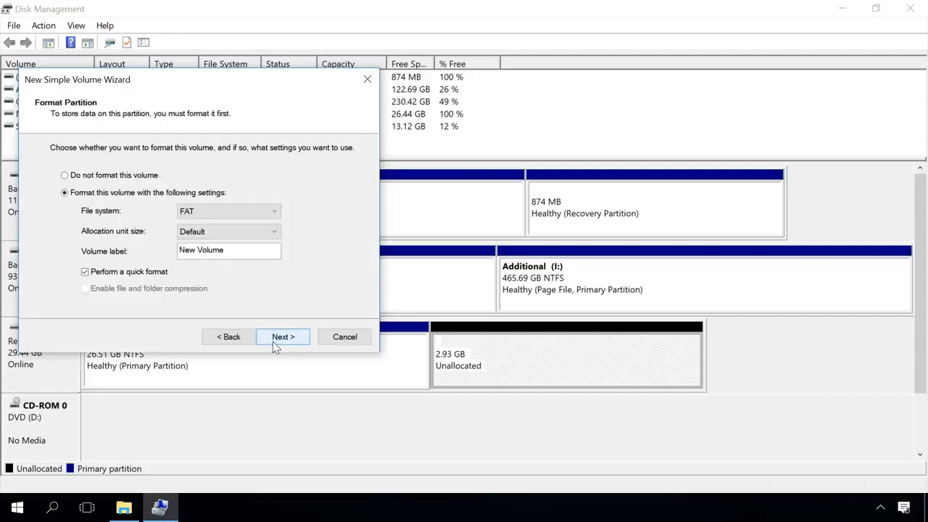
pyautogui.click(196, 211)
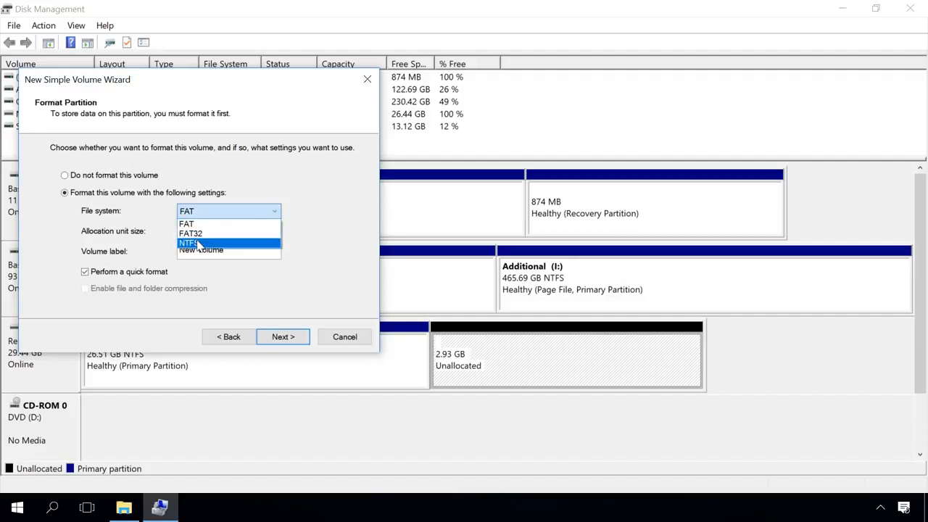
pyautogui.click(197, 243)
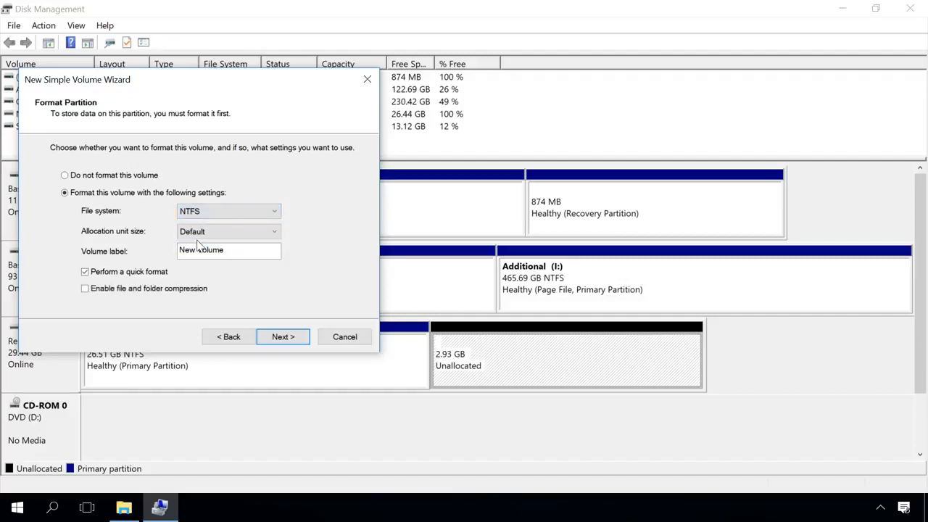
pyautogui.click(134, 274)
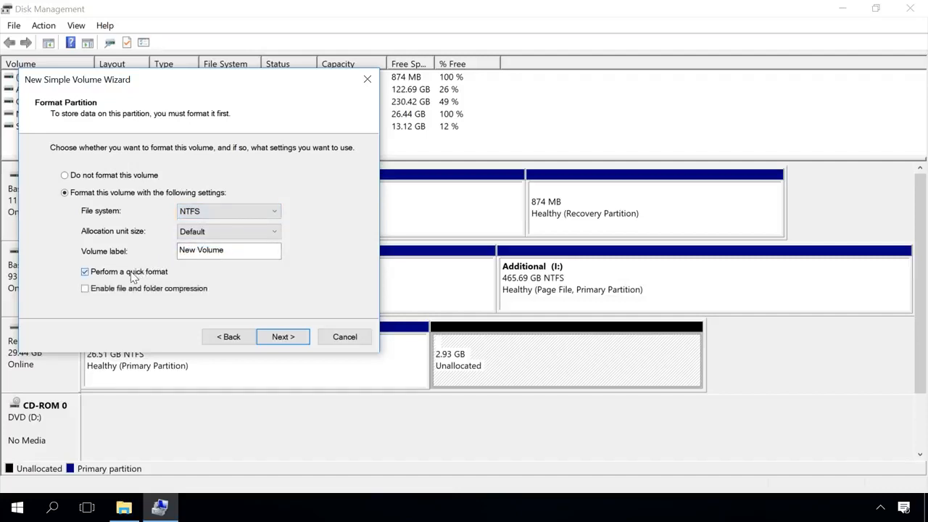
pyautogui.click(283, 338)
pyautogui.click(284, 338)
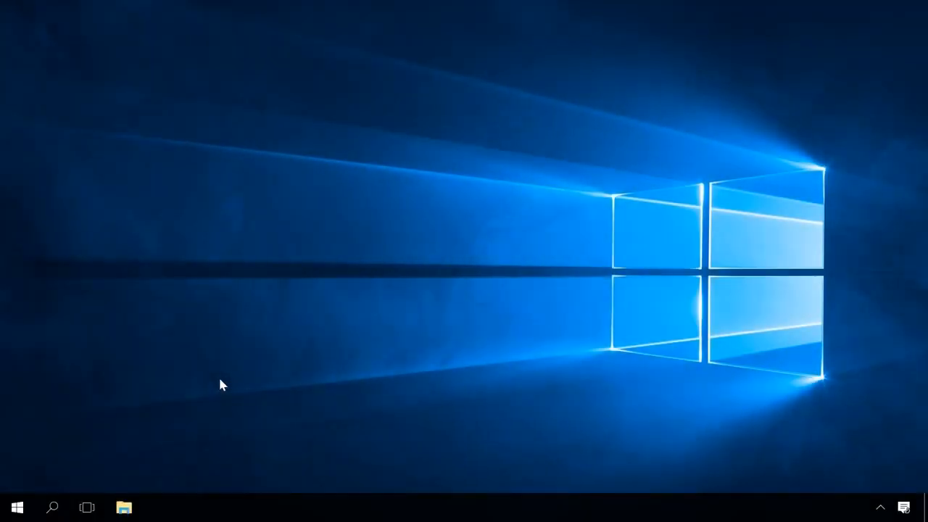
# - Open Command Prompt as administrator and start the diskpart utility
pyautogui.click(53, 507)
pyautogui.write('cmd')
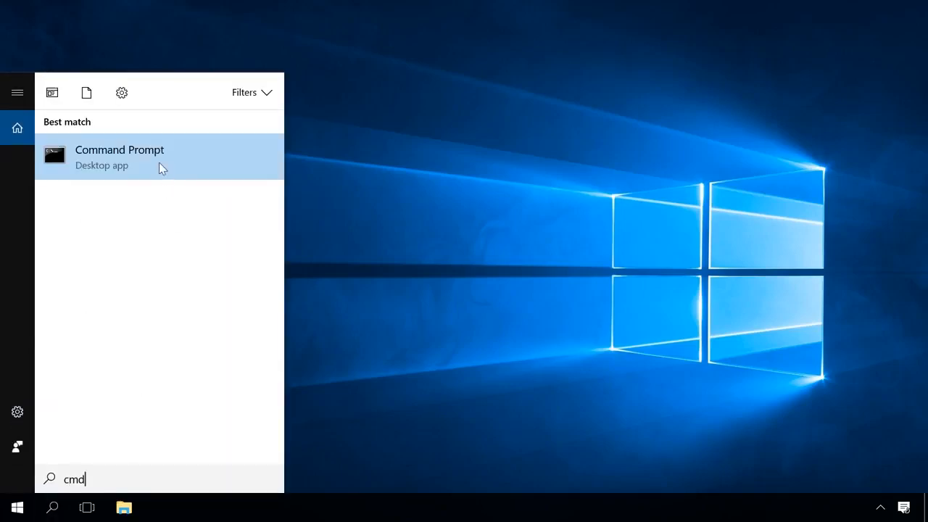
pyautogui.rightClick(160, 166)
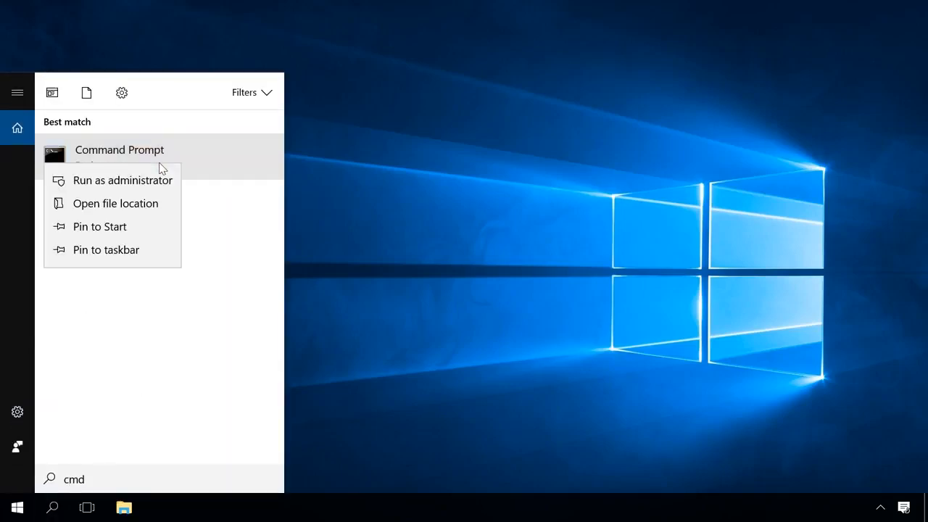
pyautogui.click(143, 183)
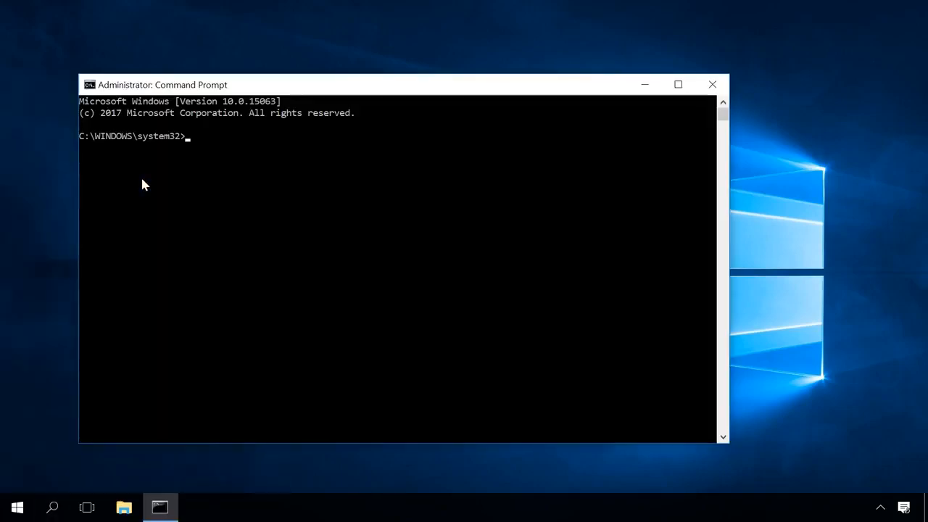
pyautogui.write('diskpart')
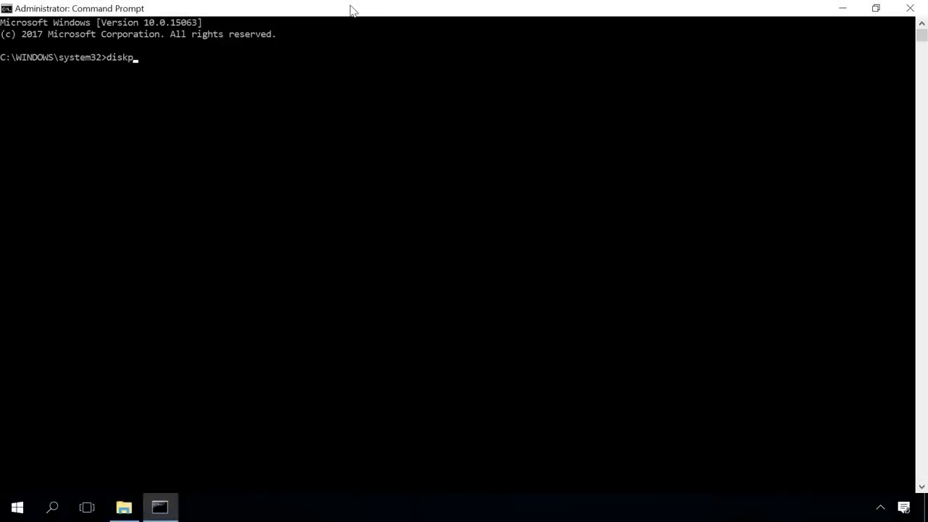
pyautogui.press('Return')
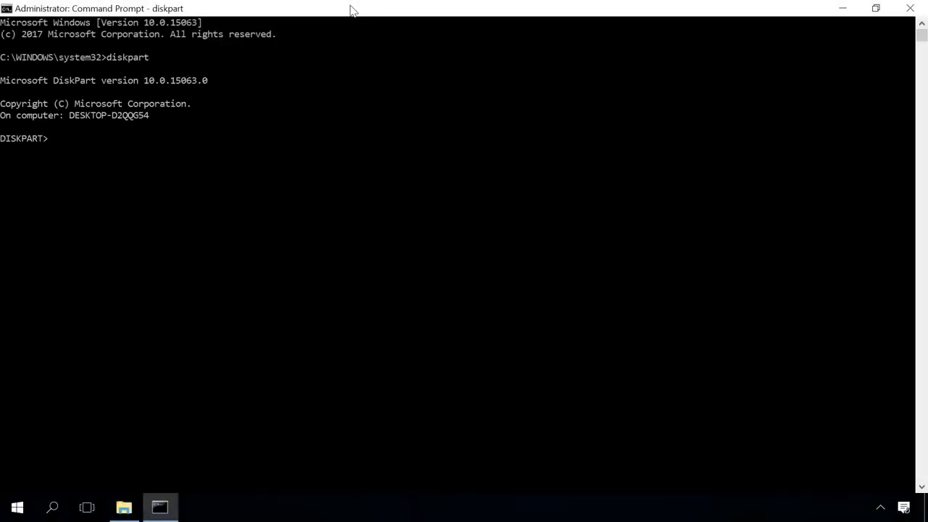
# - List the volumes in diskpart, select volume 4 and shrink it with desired=3000
pyautogui.write('list volume')
pyautogui.press('Return')
pyautogui.write('sele')
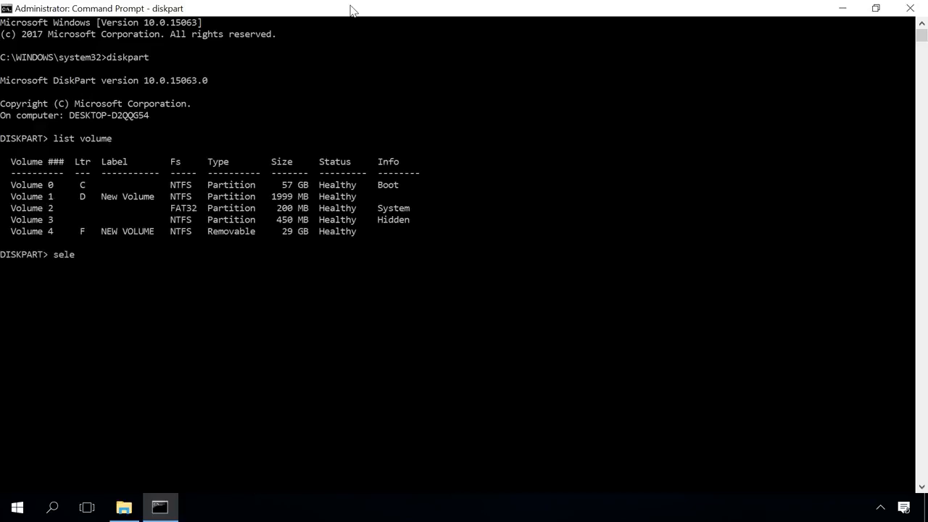
pyautogui.write('ct volume 4')
pyautogui.press('Return')
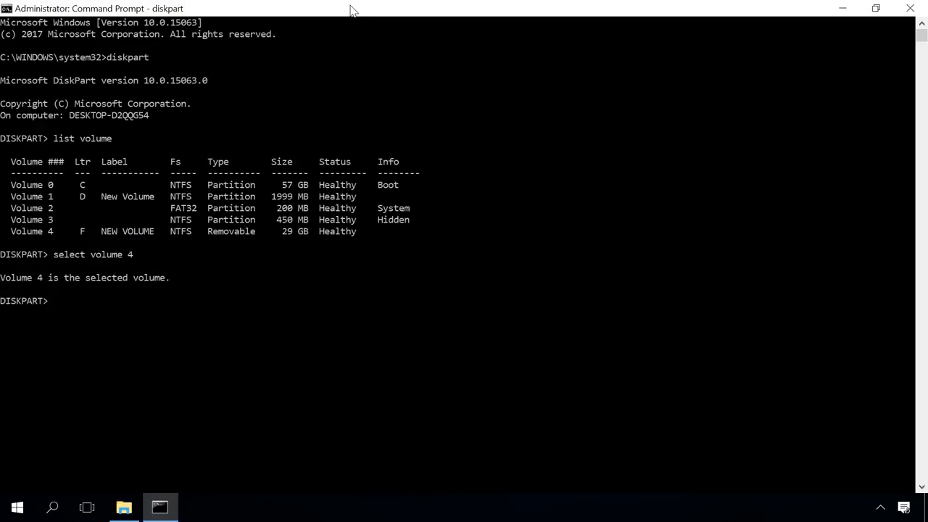
pyautogui.write('shrink desired=3000')
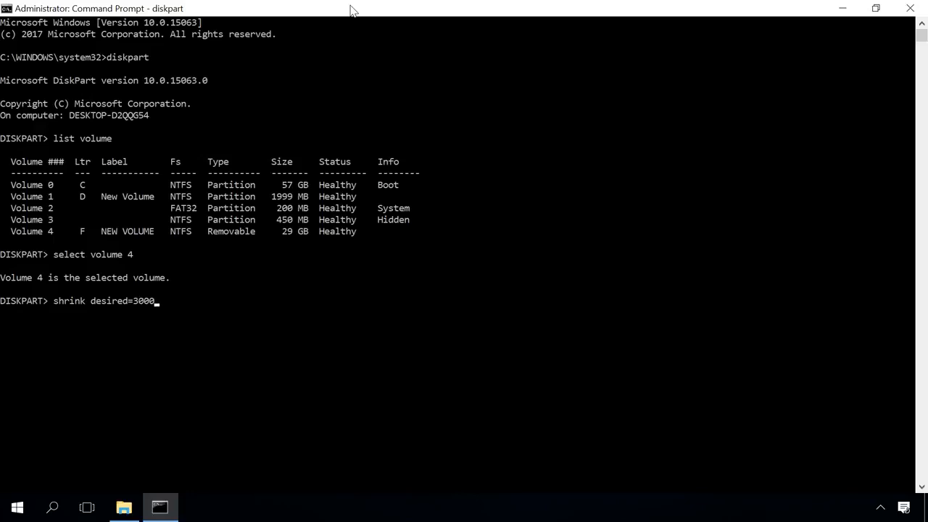
pyautogui.press('Return')
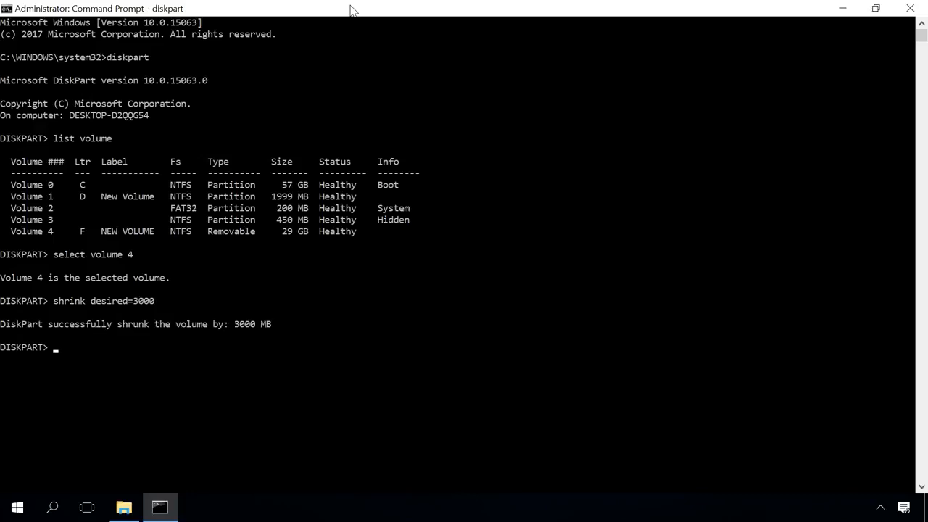
# - Create a primary partition in the freed space and quick-format it with the NTFS file system
pyautogui.write('create partition primary')
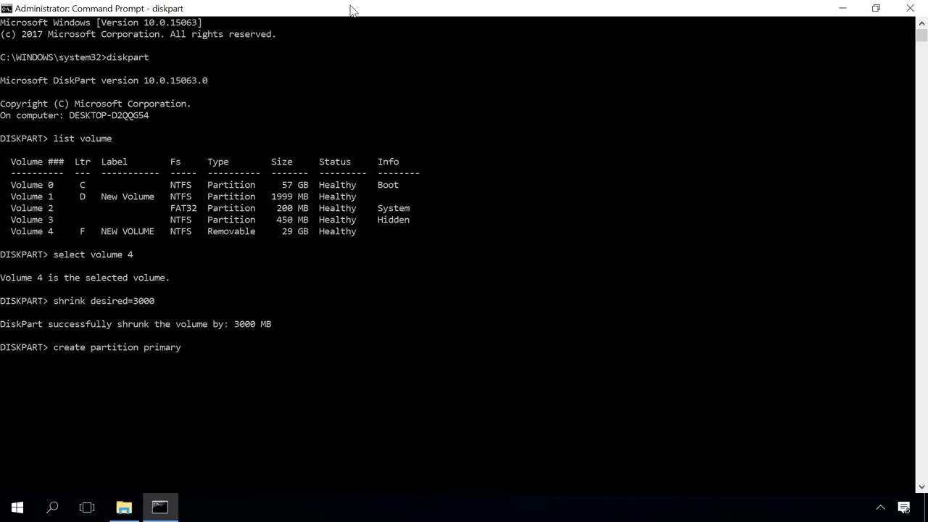
pyautogui.press('Return')
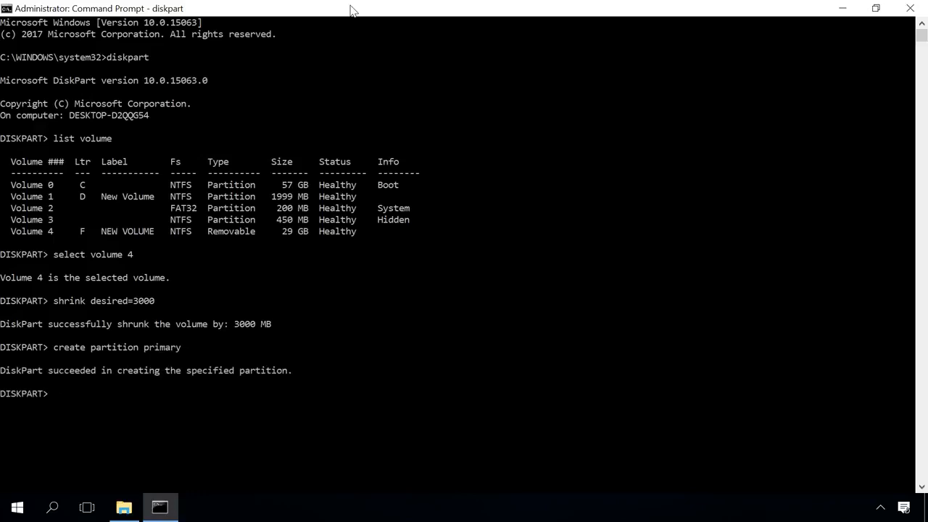
pyautogui.write('format fs=ntfs quick')
pyautogui.press('Return')
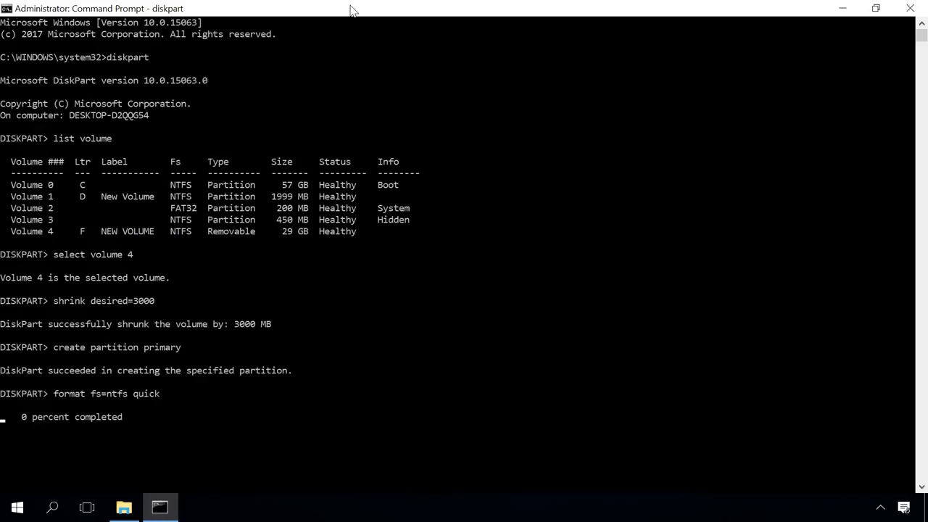
# - Assign drive letter K to the newly formatted partition
pyautogui.write('assi')
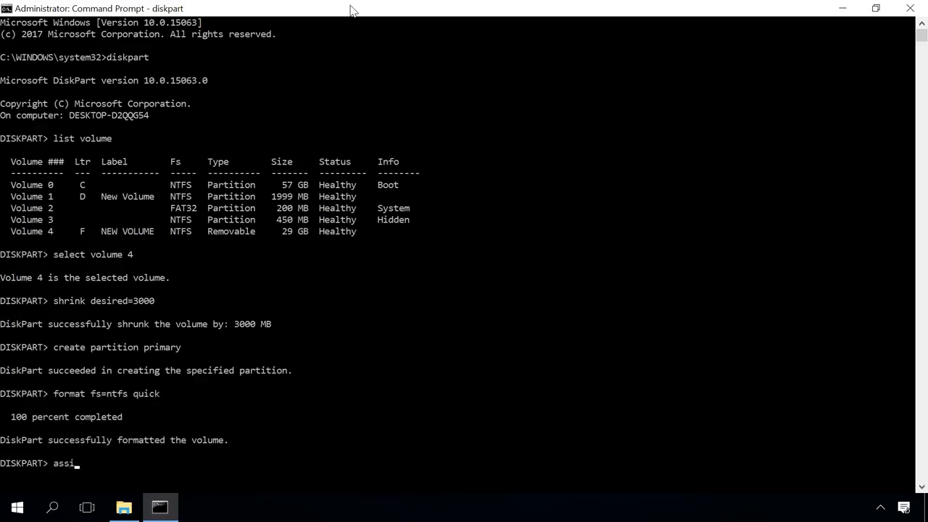
pyautogui.write('gn letter=K')
pyautogui.press('Return')
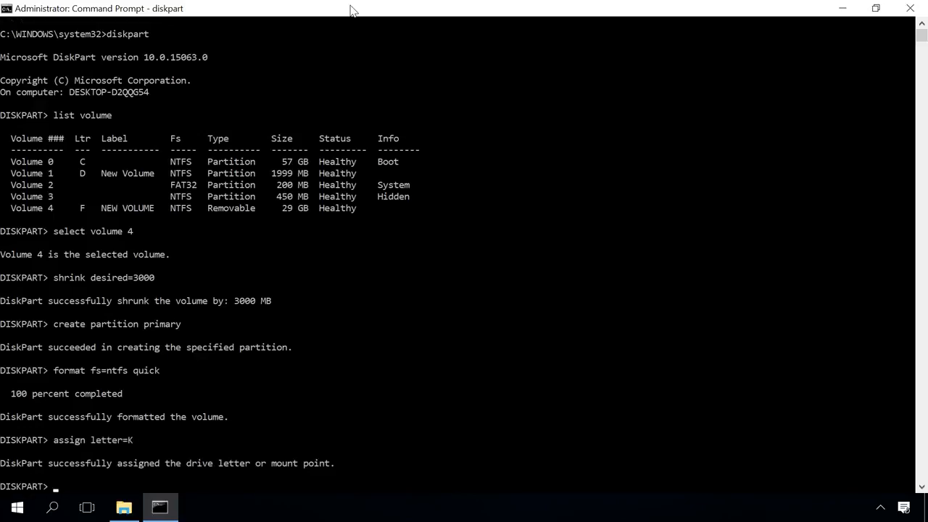
# - Switch to This PC in File Explorer and check the new drive K: among the devices and drives
pyautogui.click(123, 507)
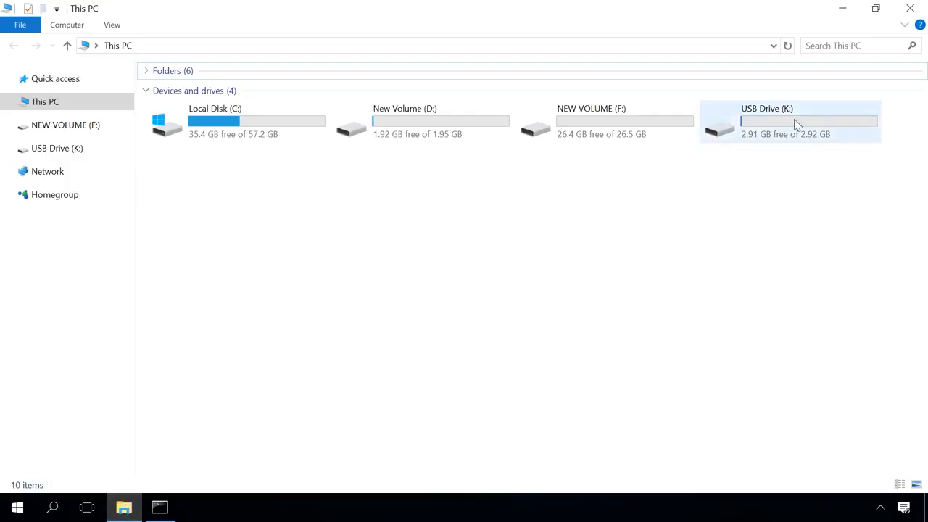
pyautogui.click(798, 125)
pyautogui.click(684, 173)
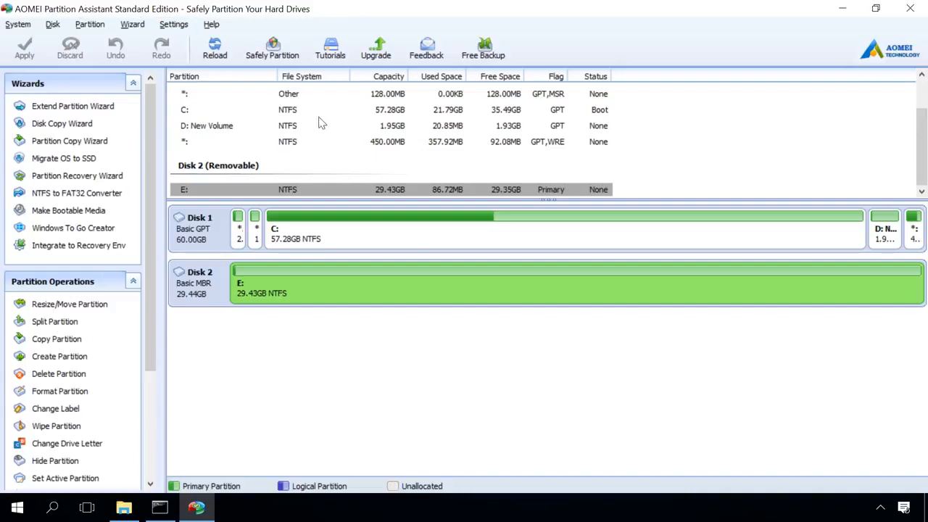
# - Split partition E: on the removable Disk 2, setting the new partition size to 5.00 GB
pyautogui.rightClick(405, 281)
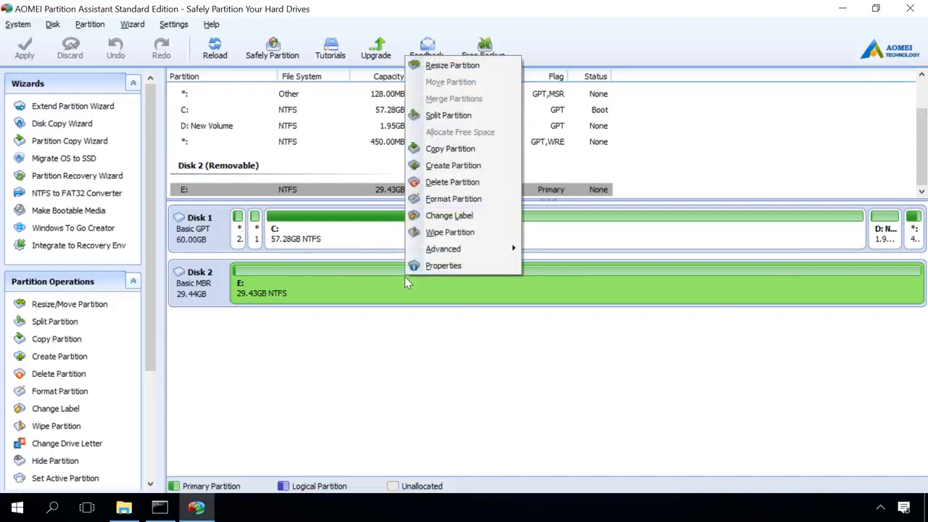
pyautogui.click(437, 120)
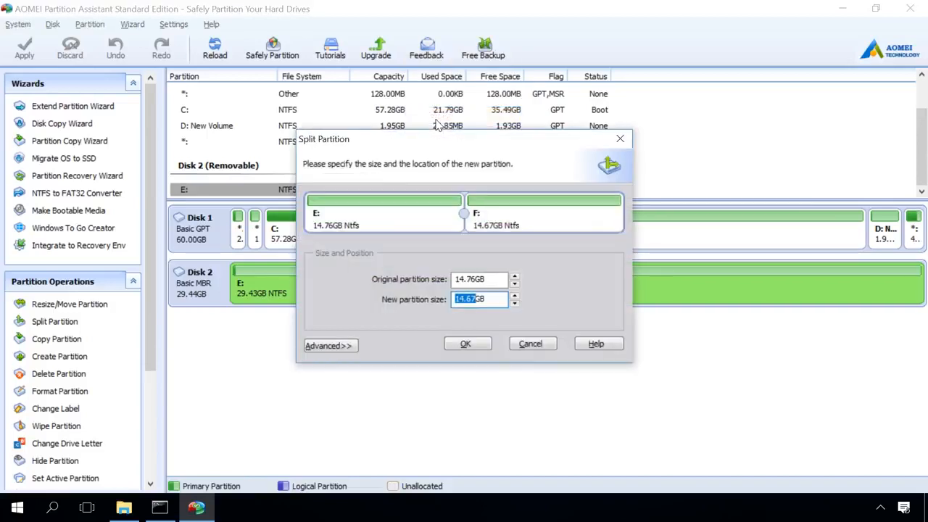
pyautogui.moveTo(464, 298)
pyautogui.mouseDown()
pyautogui.moveTo(429, 305)
pyautogui.moveTo(462, 299)
pyautogui.mouseUp()
pyautogui.write('5.00')
pyautogui.click(467, 344)
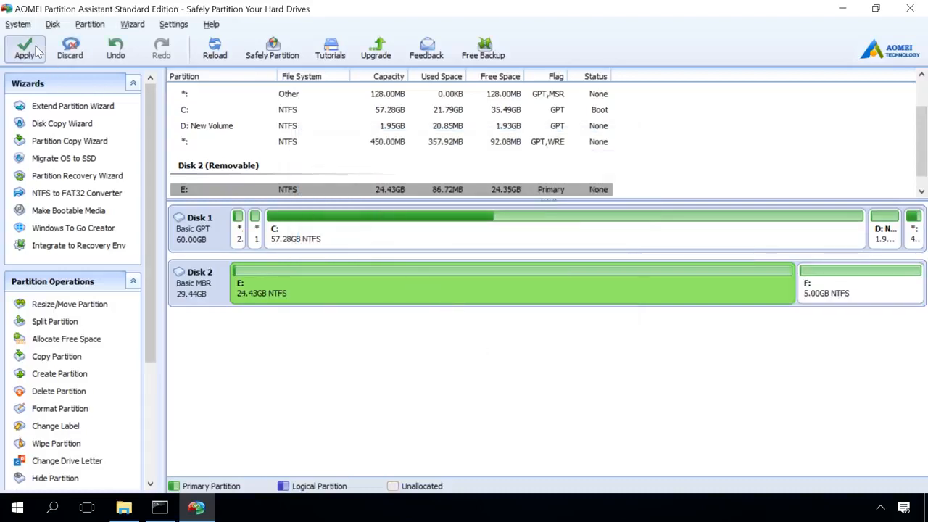
# - Apply the pending split operation and carry it through to completion
pyautogui.click(37, 50)
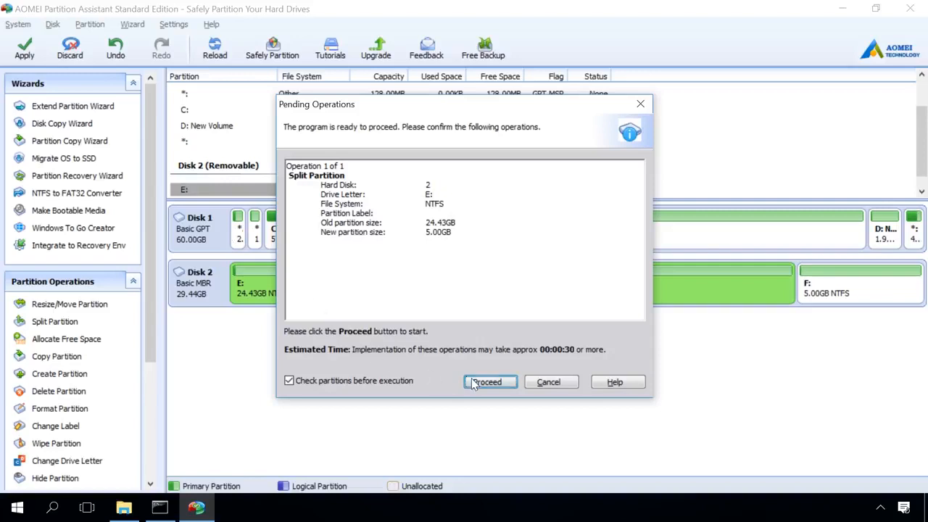
pyautogui.click(474, 383)
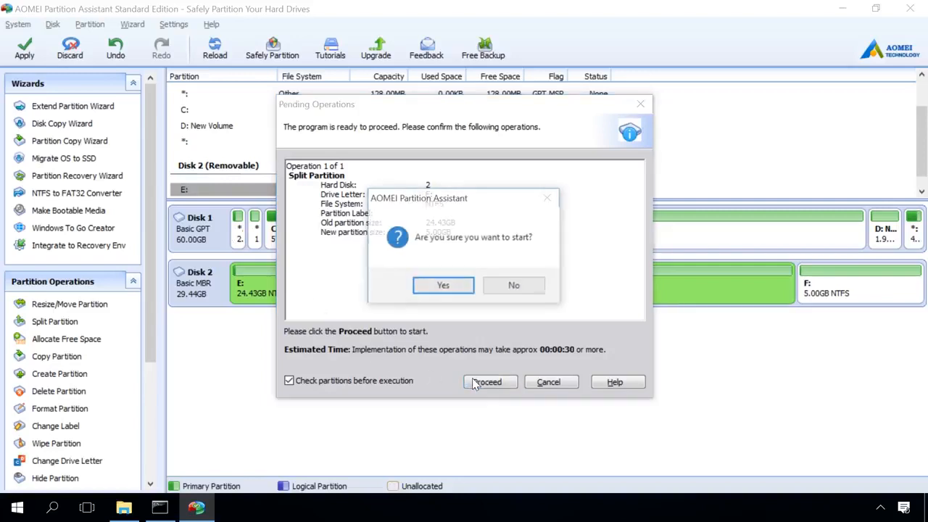
pyautogui.click(443, 288)
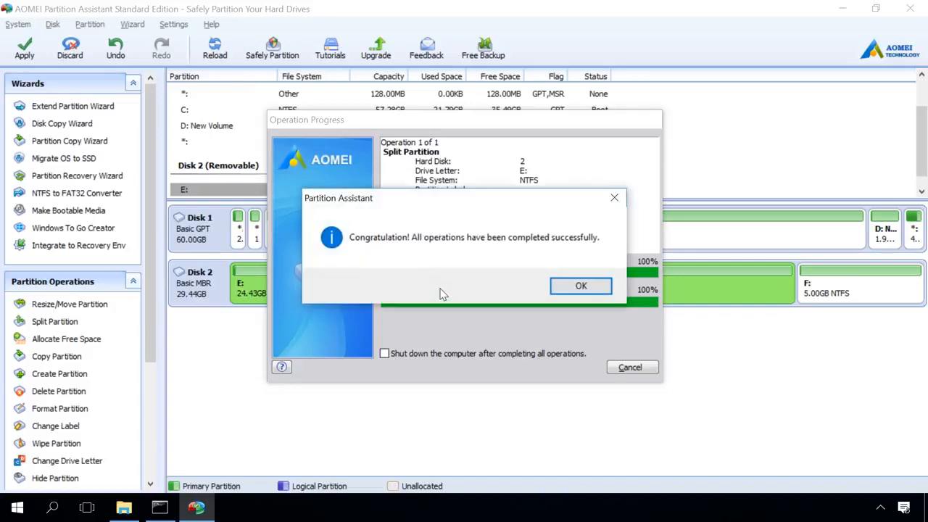
pyautogui.click(578, 285)
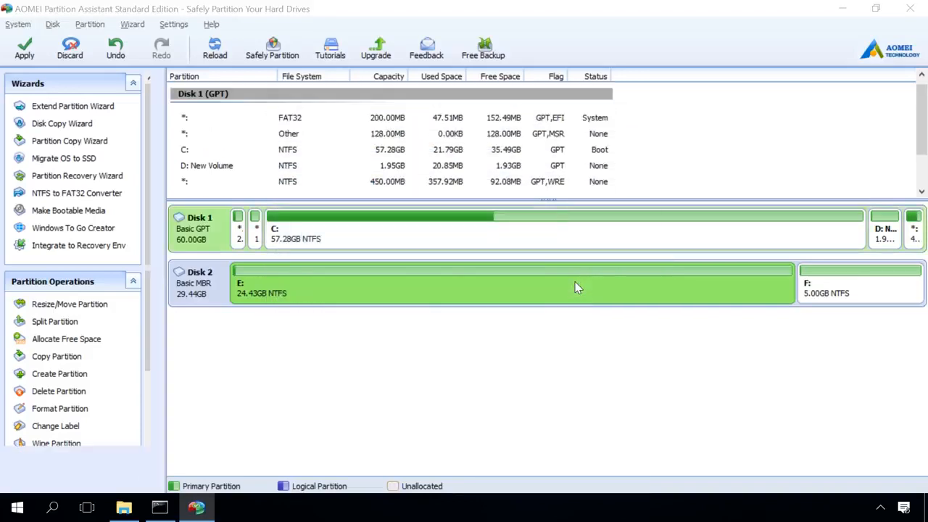
# - Switch to This PC in File Explorer and check USB drives E: and F: among the devices and drives
pyautogui.click(135, 508)
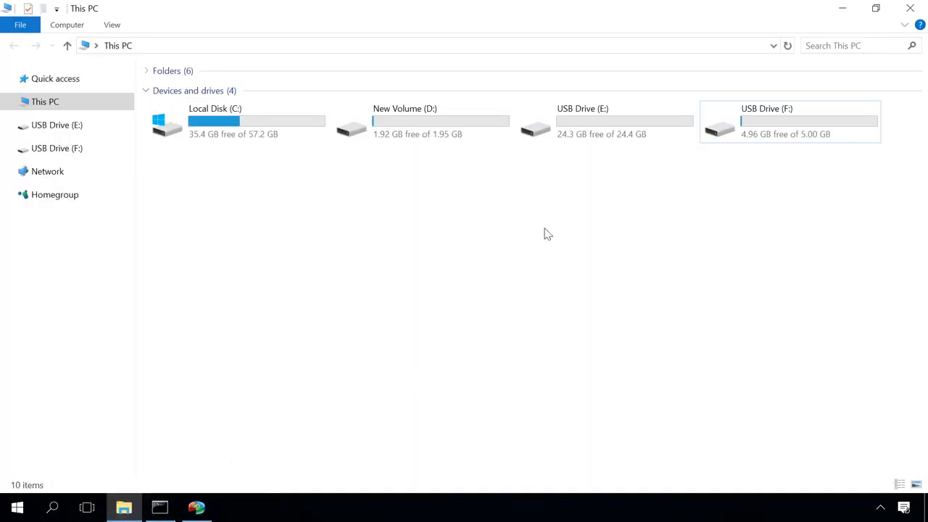
pyautogui.click(575, 125)
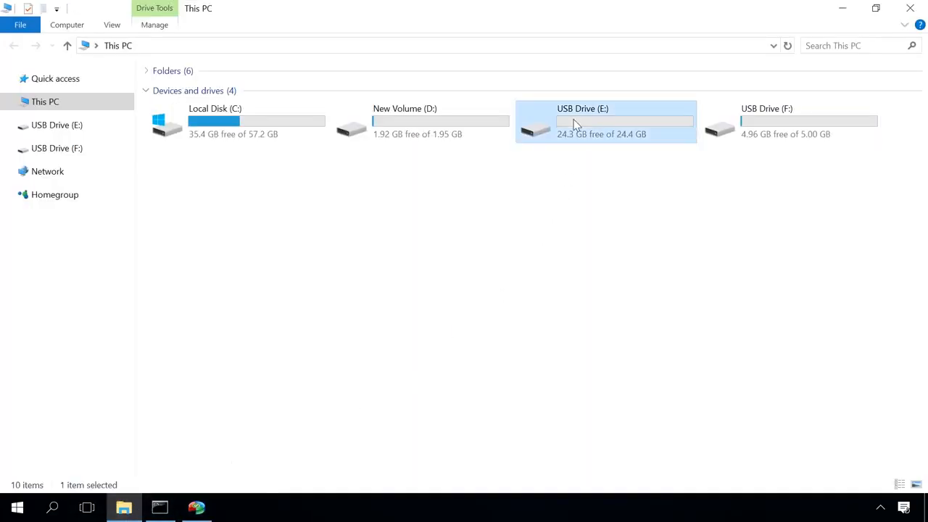
pyautogui.click(759, 124)
pyautogui.click(733, 196)
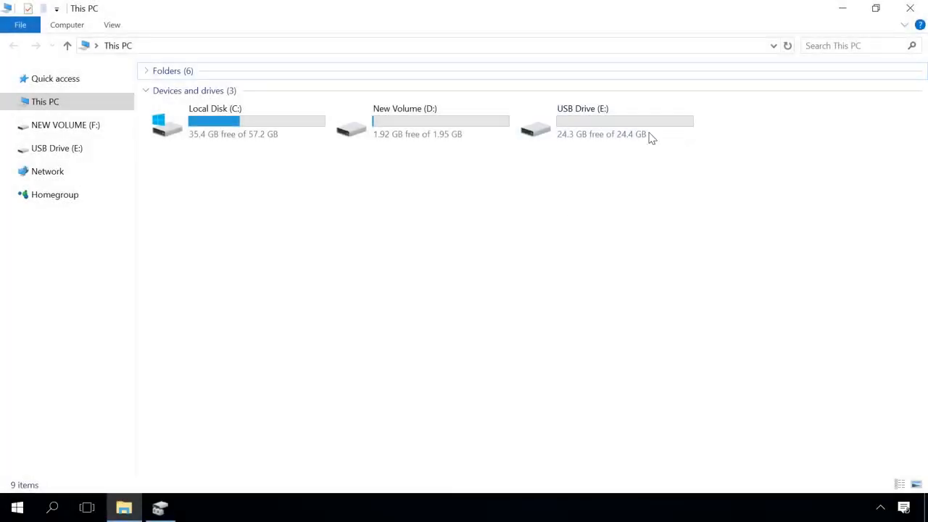
# - Switch to Disk Management and quick-format the removable disk's 5.00 GB RAW partition NEW VOLUME as NTFS
pyautogui.click(168, 512)
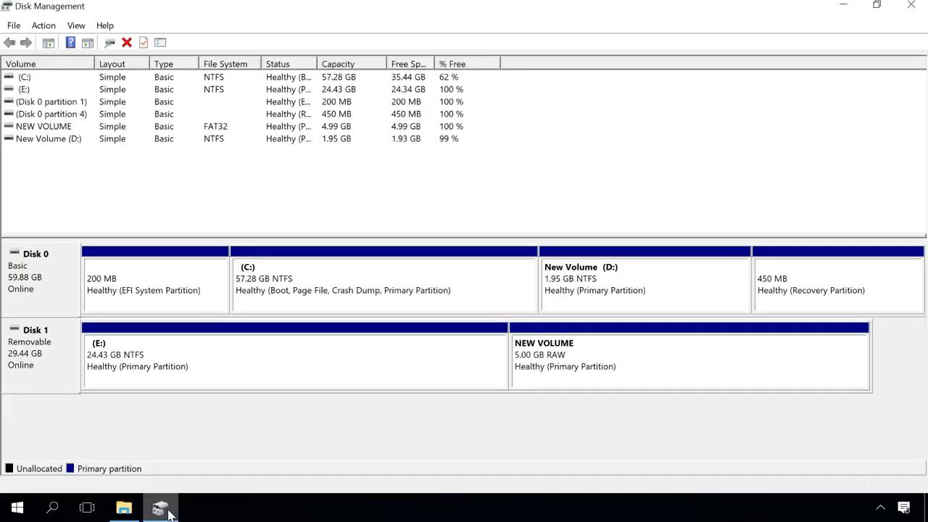
pyautogui.rightClick(742, 331)
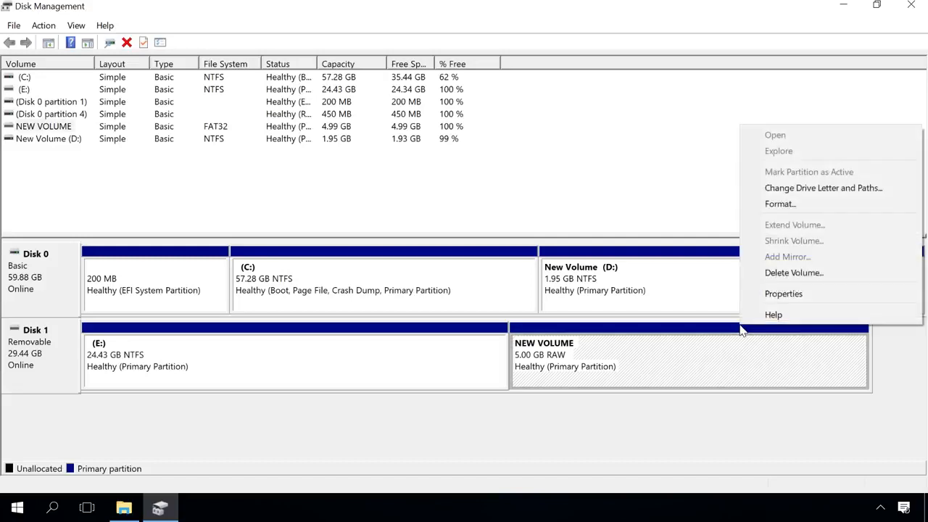
pyautogui.click(779, 205)
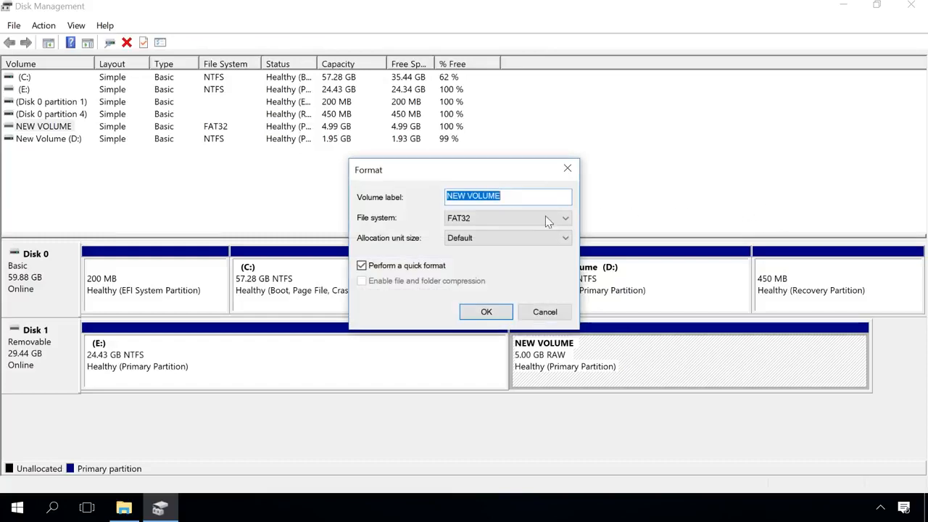
pyautogui.click(517, 219)
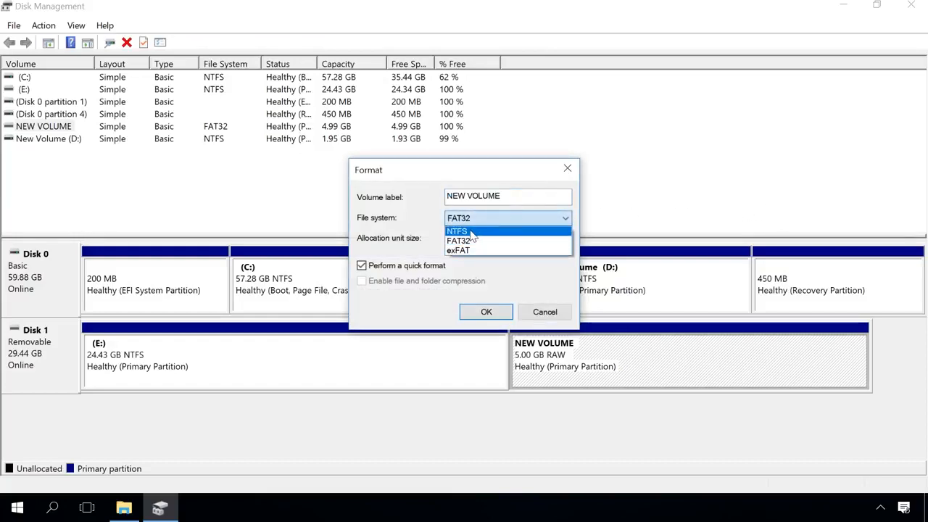
pyautogui.click(480, 231)
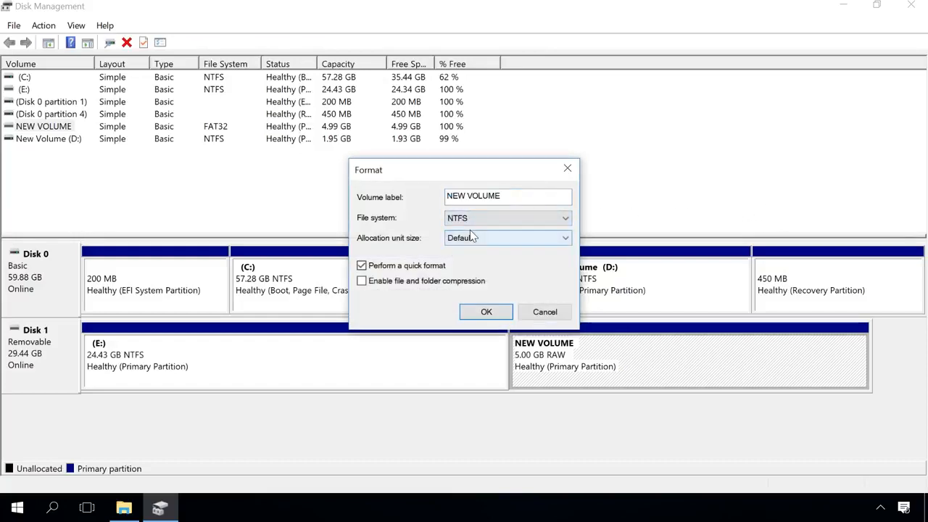
pyautogui.click(481, 313)
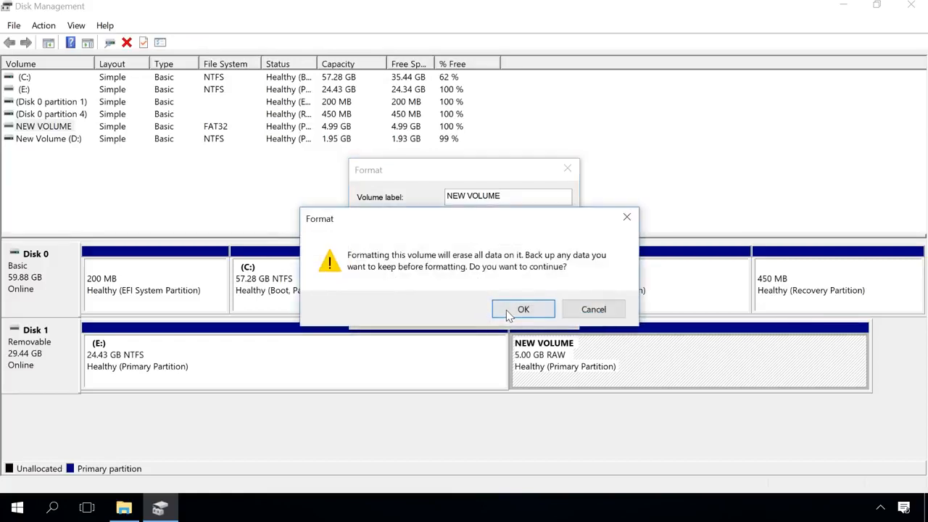
pyautogui.click(509, 310)
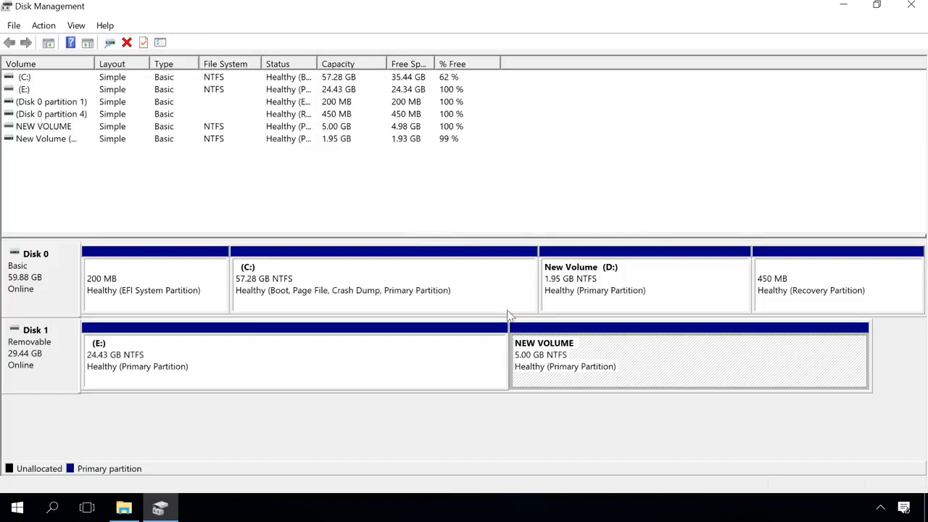
# - Assign drive letter F to the NEW VOLUME partition on the removable disk
pyautogui.rightClick(754, 341)
pyautogui.click(783, 199)
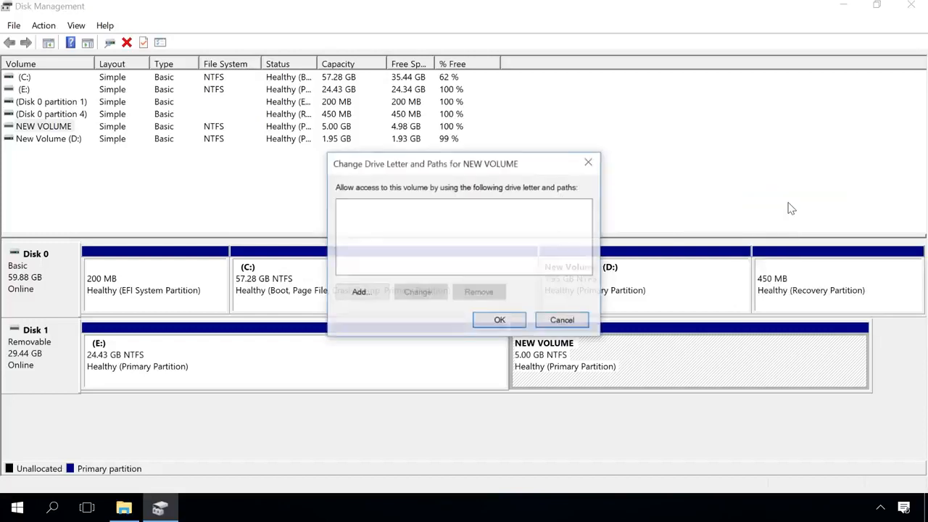
pyautogui.click(359, 294)
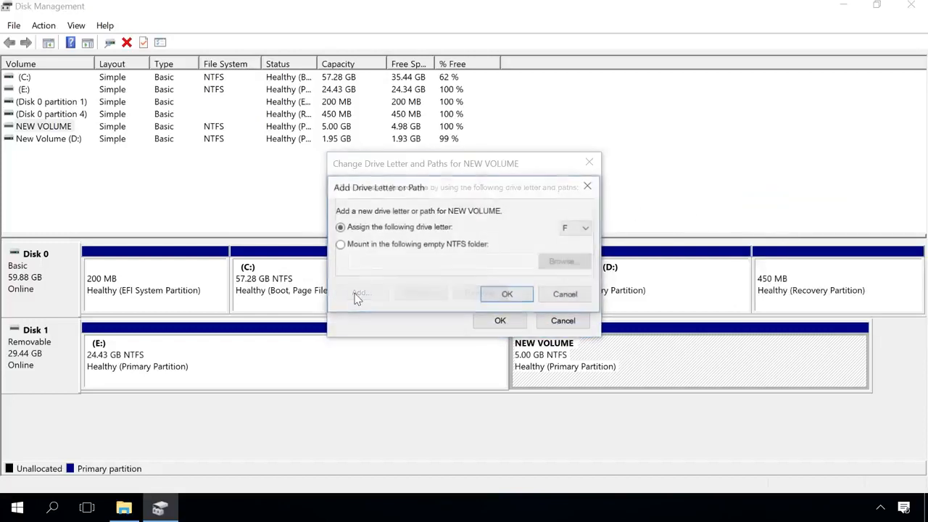
pyautogui.click(496, 293)
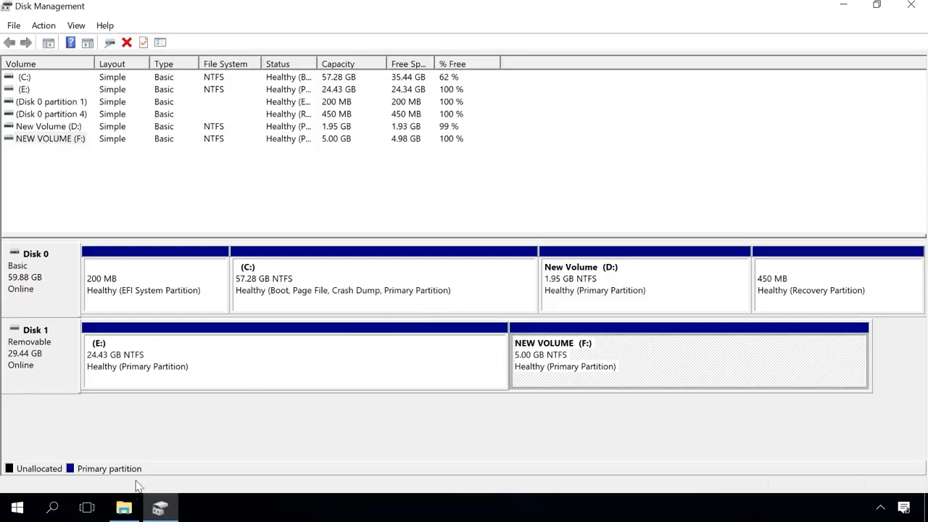
# - Return to This PC in File Explorer and check drives NEW VOLUME (F:) and USB Drive (E:)
pyautogui.click(124, 507)
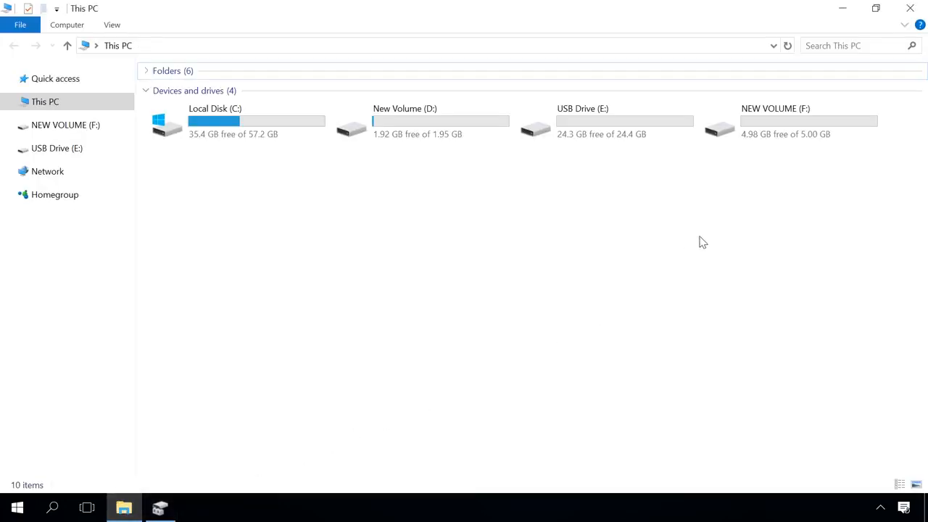
pyautogui.click(756, 131)
pyautogui.click(642, 124)
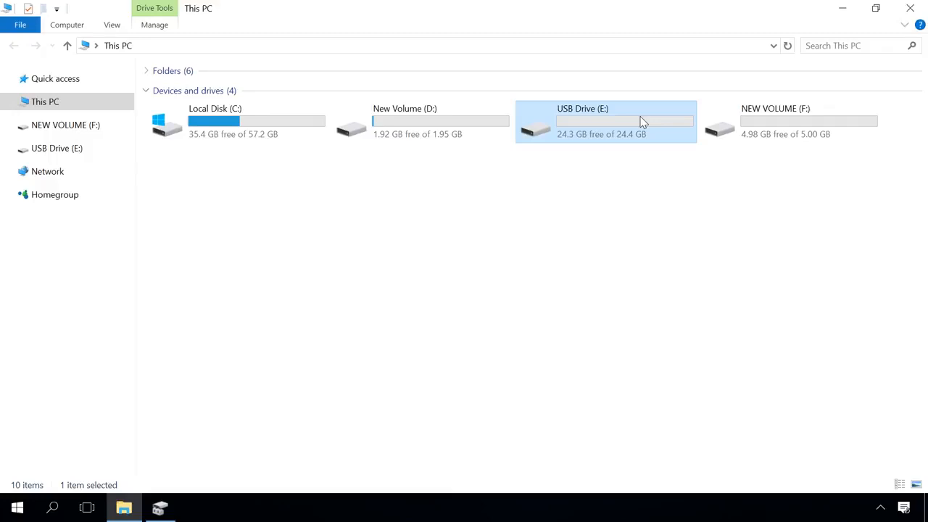
pyautogui.click(641, 169)
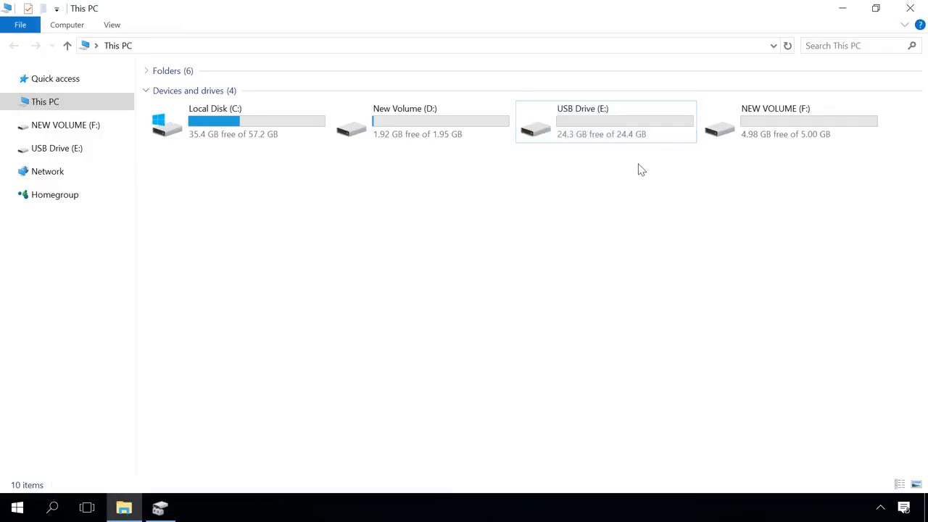